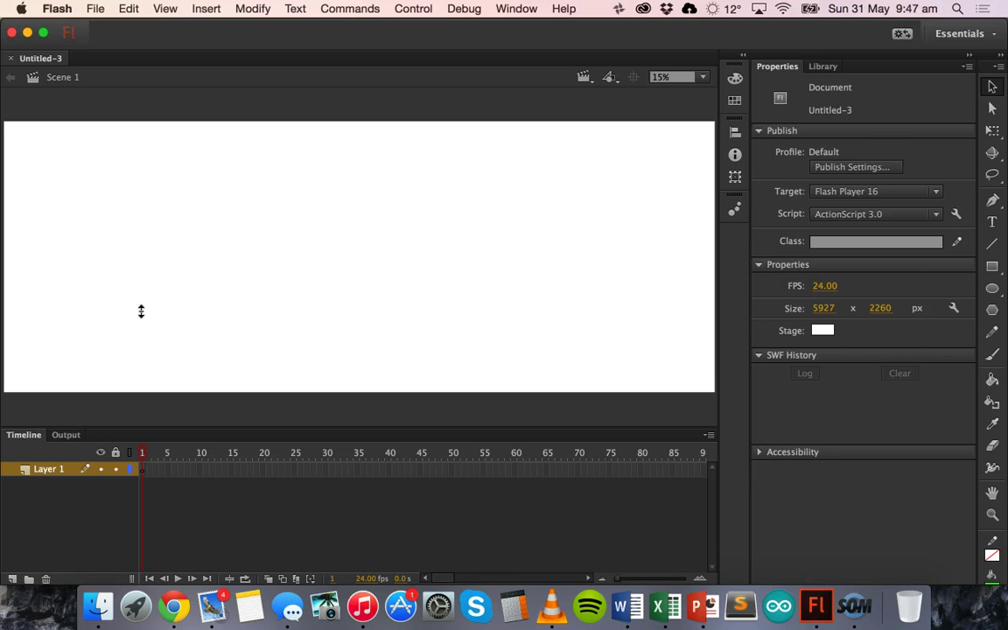
Step: Open the animation folder in Finder and select colour_mask.swf
click(100, 612)
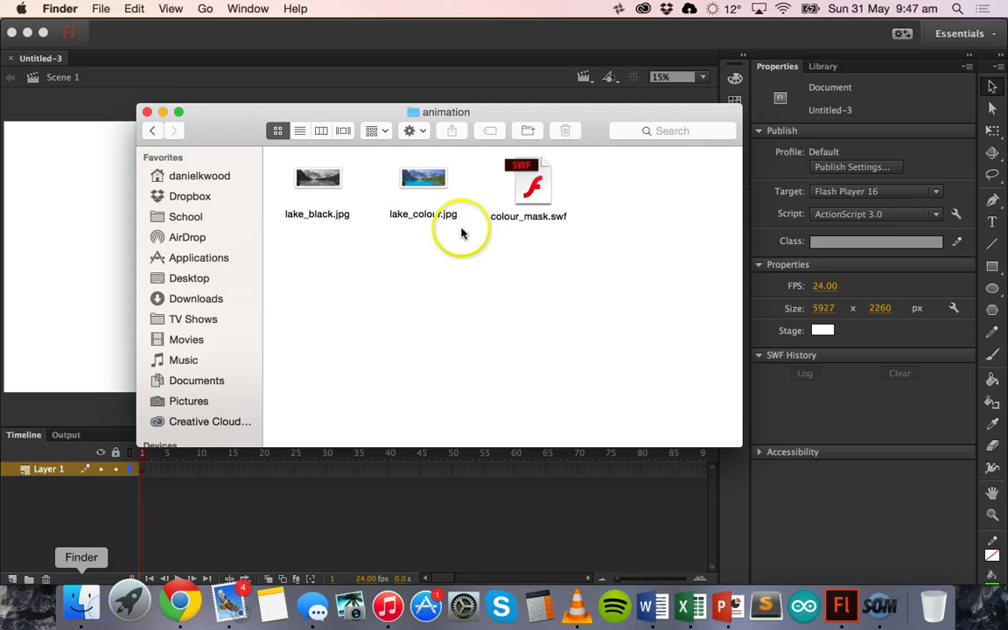
click(540, 197)
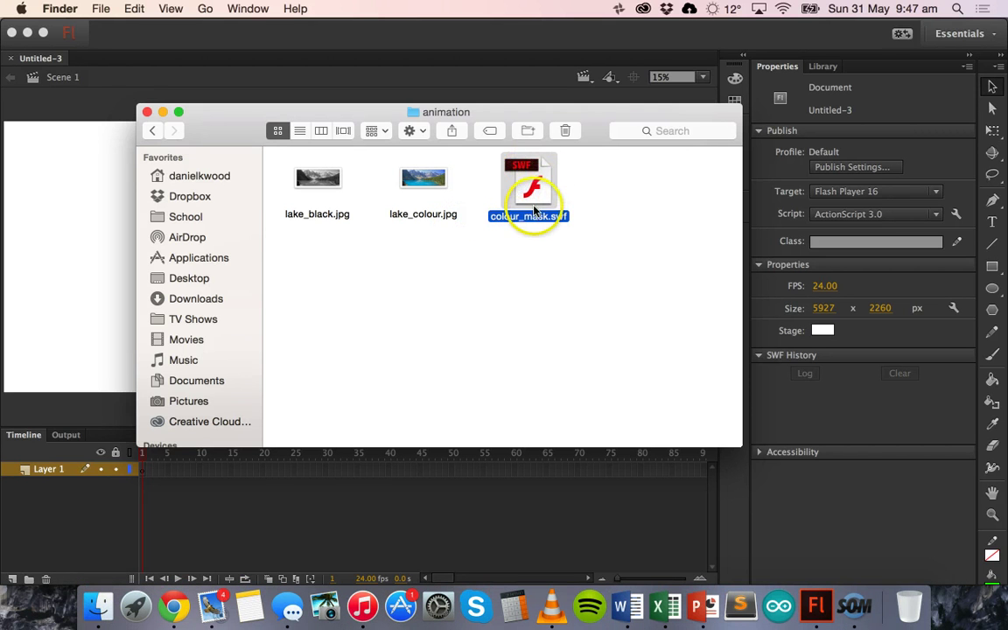
Step: Play colour_mask.swf in Flash Player Debugger and watch the colour strip sweep across the greyscale lake
double_click(534, 209)
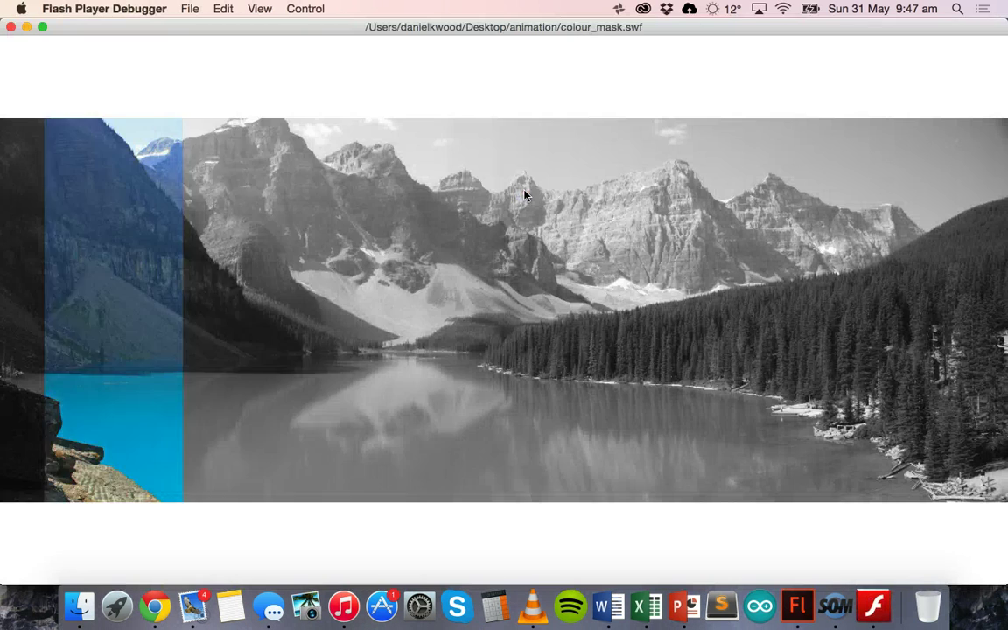
click(457, 297)
click(448, 518)
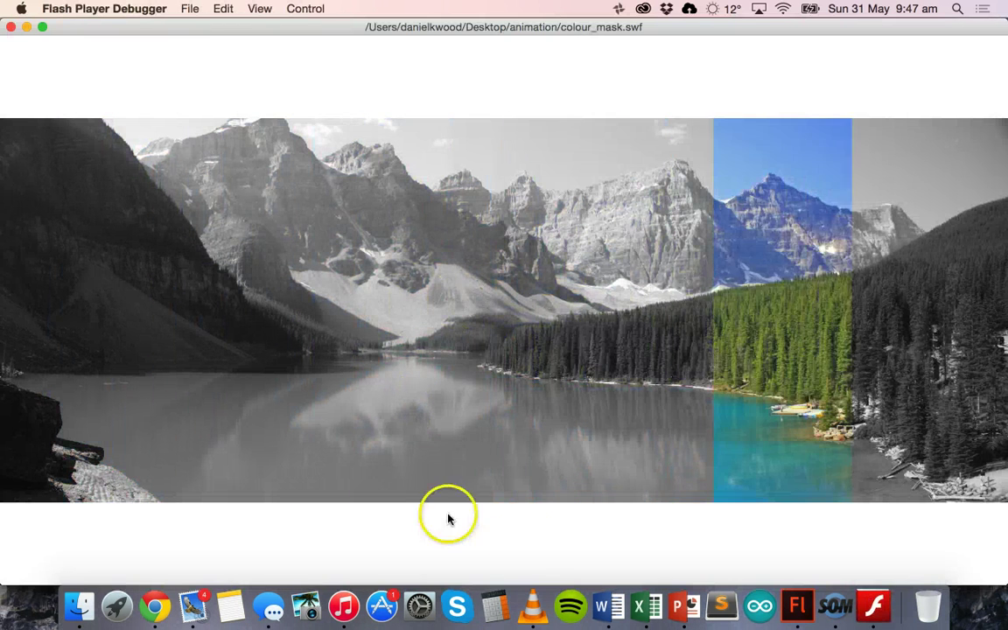
click(533, 546)
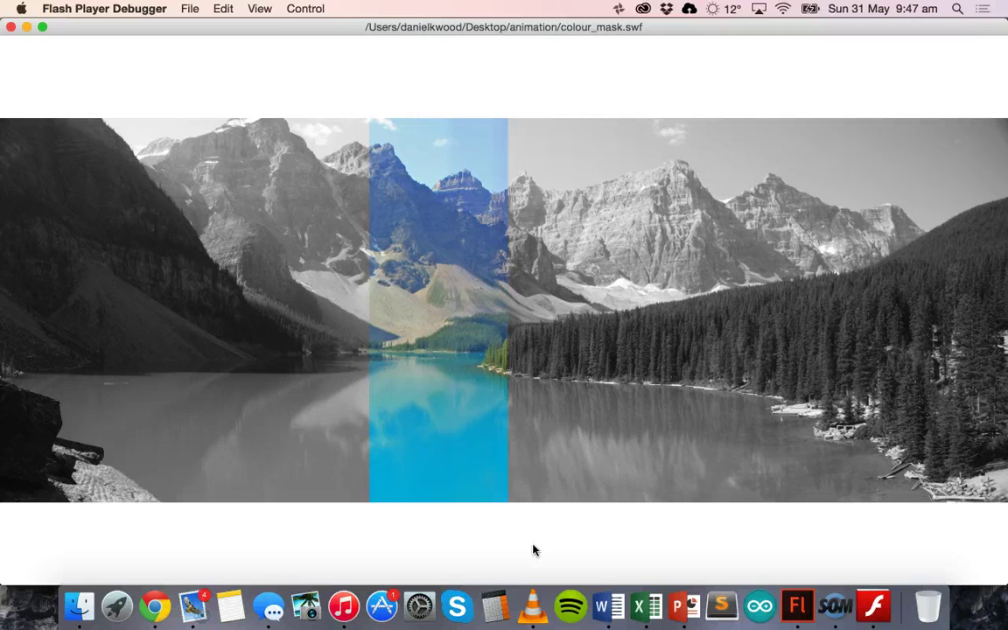
click(407, 384)
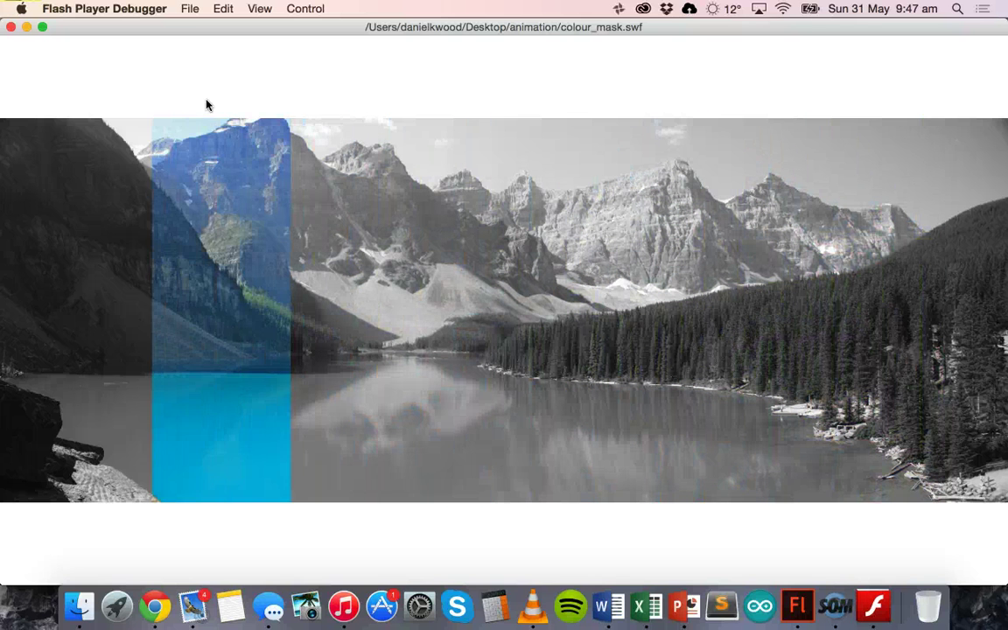
Step: Close the SWF playback, look over lake_black.jpg and lake_colour.jpg, then return to the blank Flash document
click(9, 29)
click(296, 162)
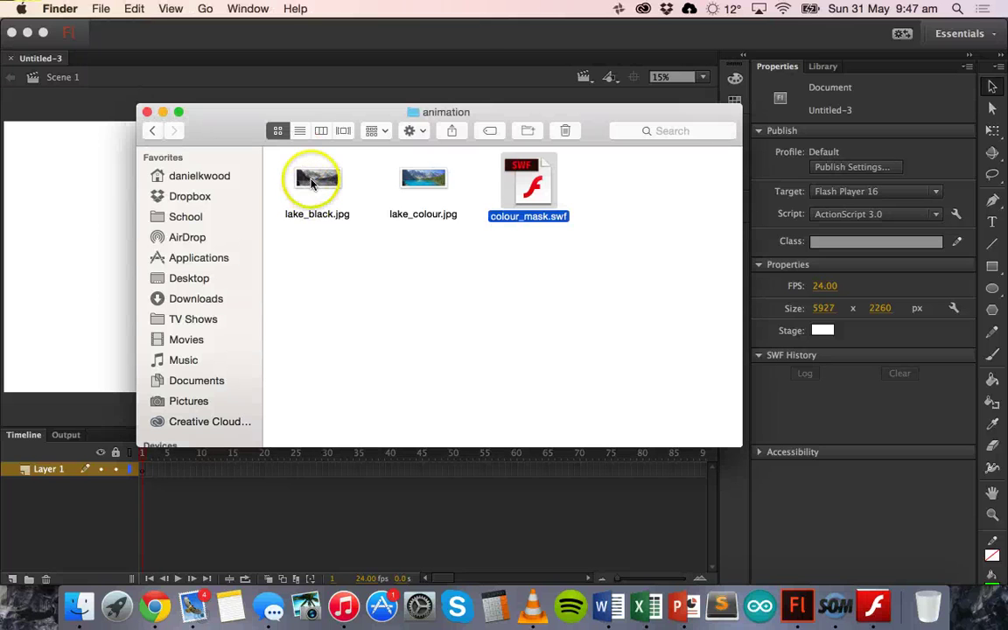
click(312, 182)
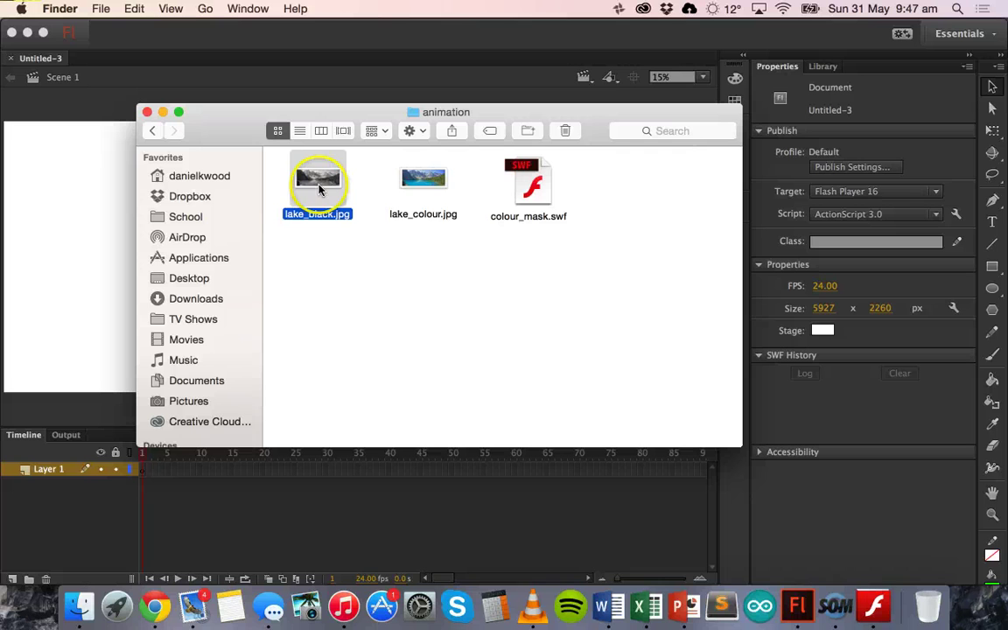
click(423, 179)
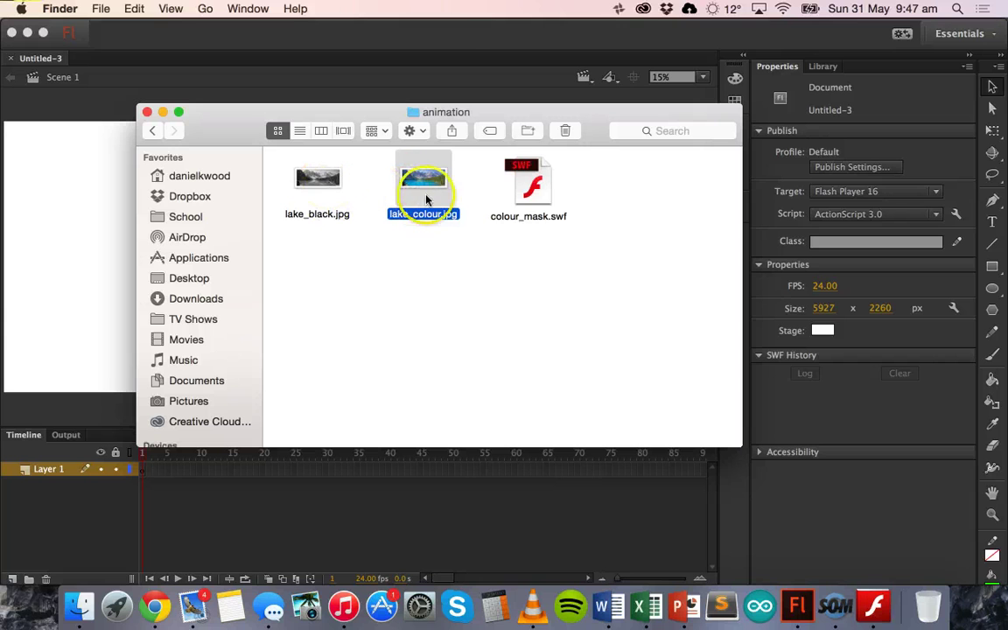
click(313, 264)
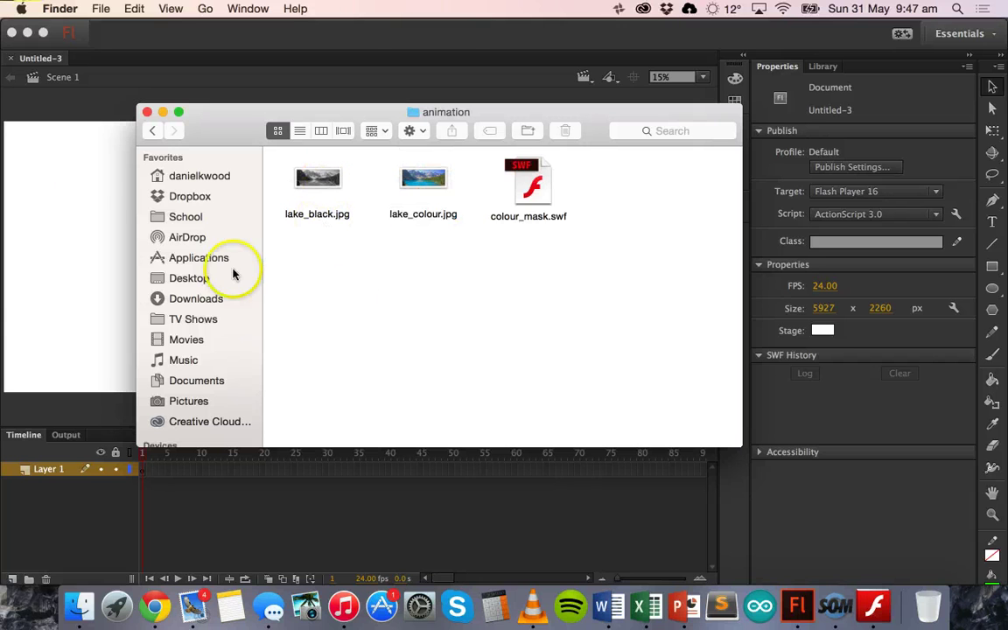
click(66, 244)
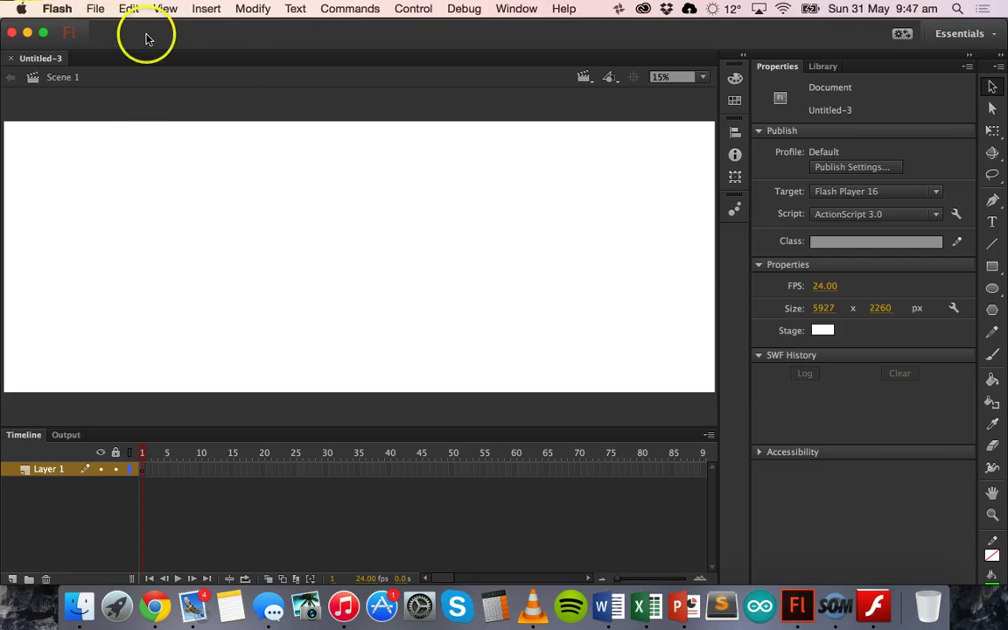
Step: Rename Layer 1 in the Timeline to 'black'
click(96, 10)
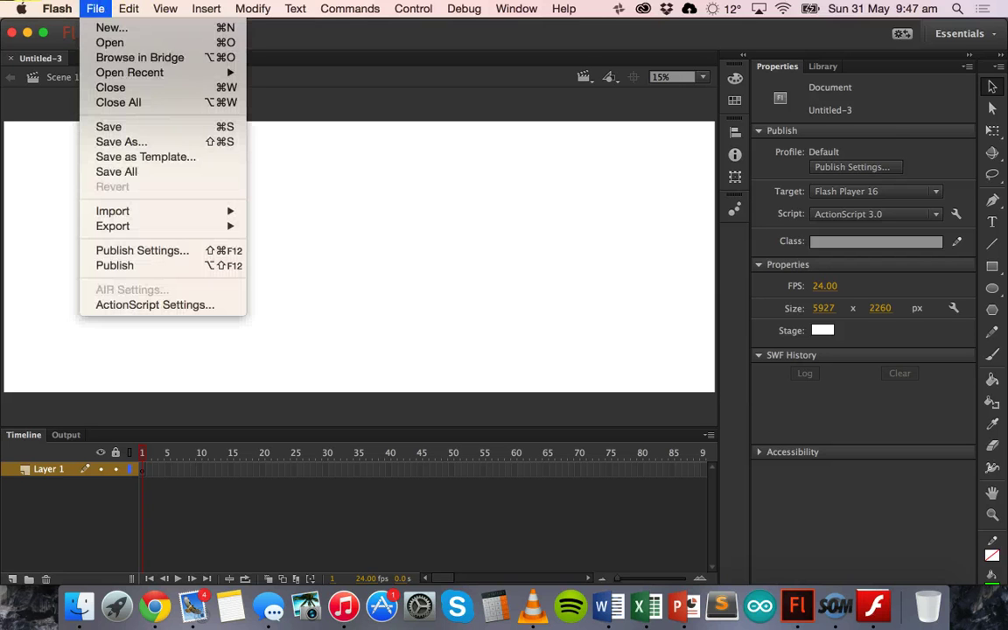
click(94, 9)
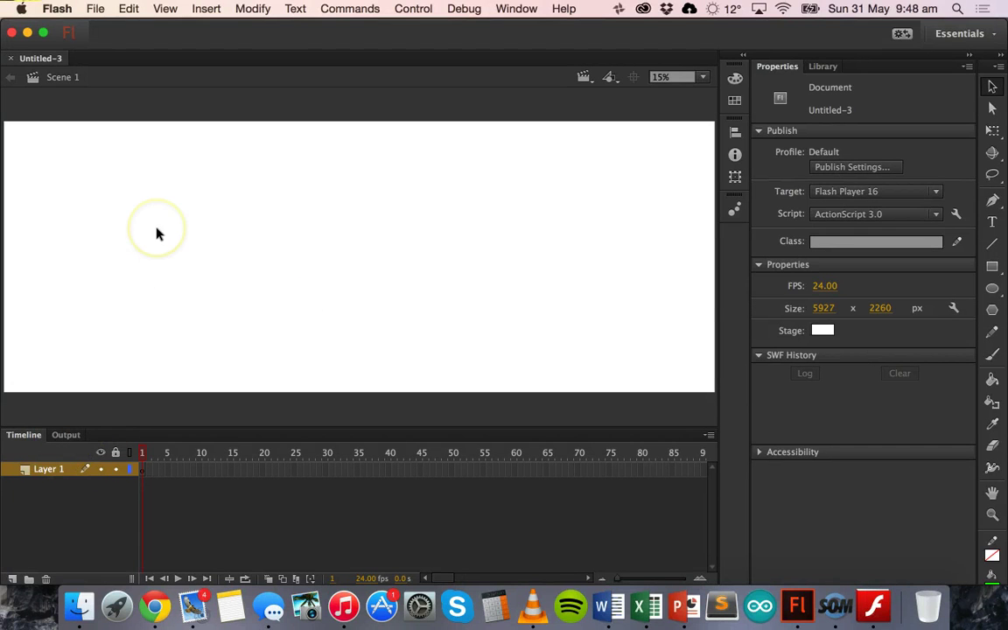
double_click(57, 474)
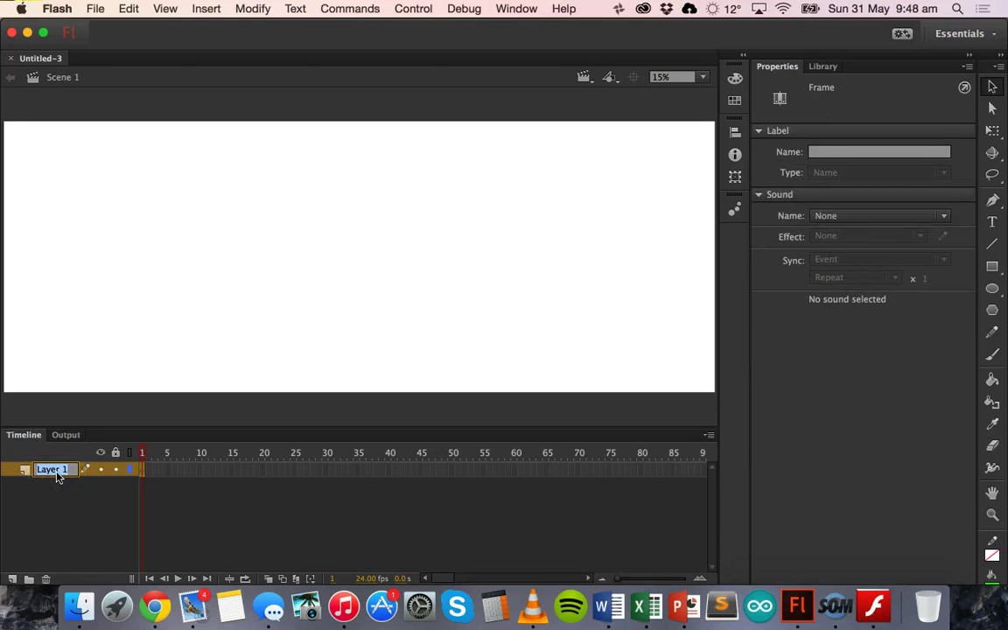
click(94, 307)
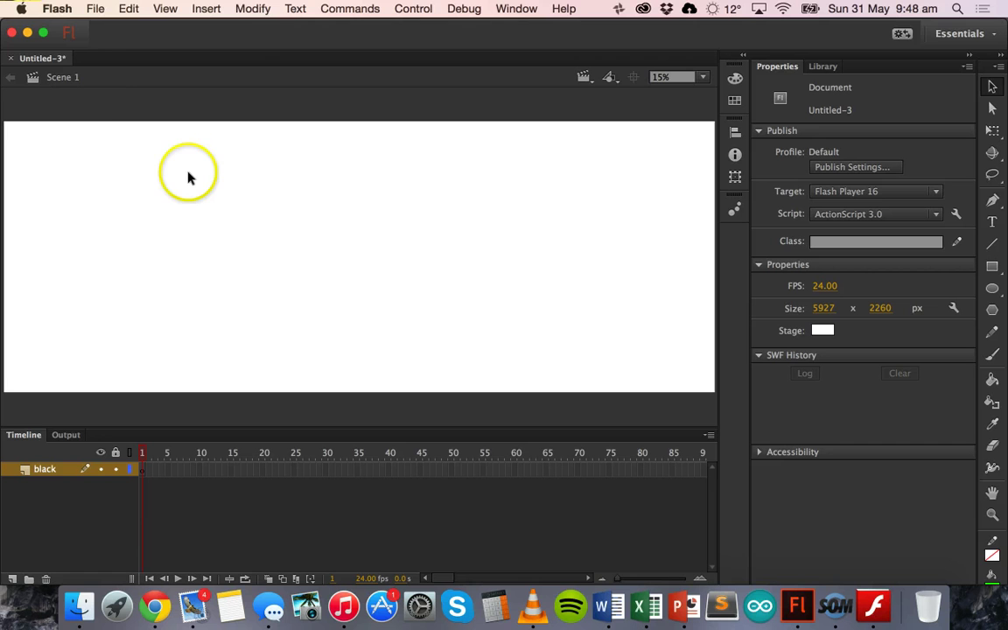
Step: Import lake_black.jpg to the stage so it fills 5927 x 2260 from 0,0
click(95, 8)
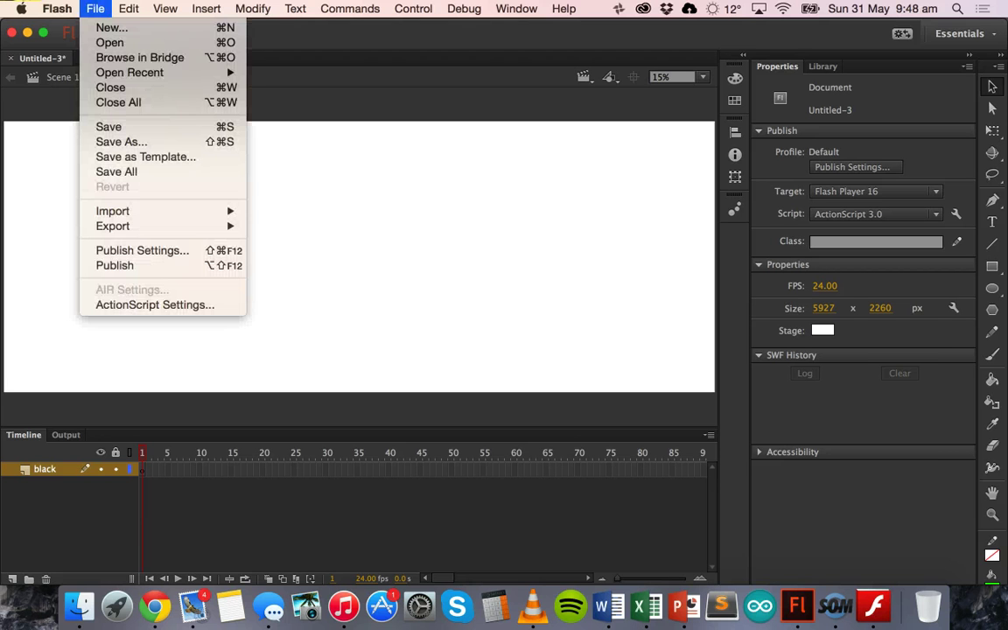
mouse_move(147, 213)
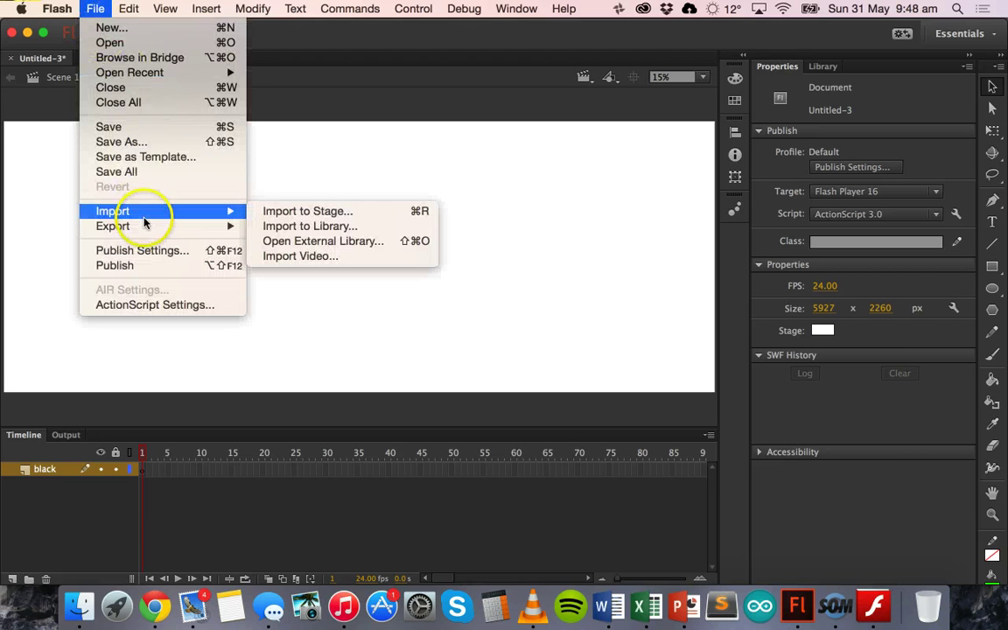
click(296, 213)
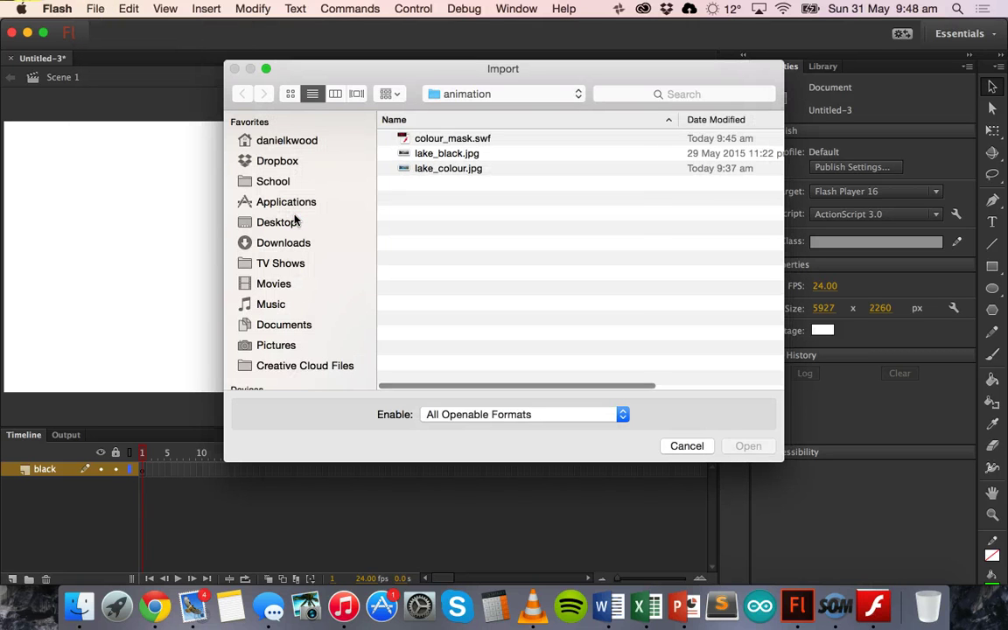
click(445, 155)
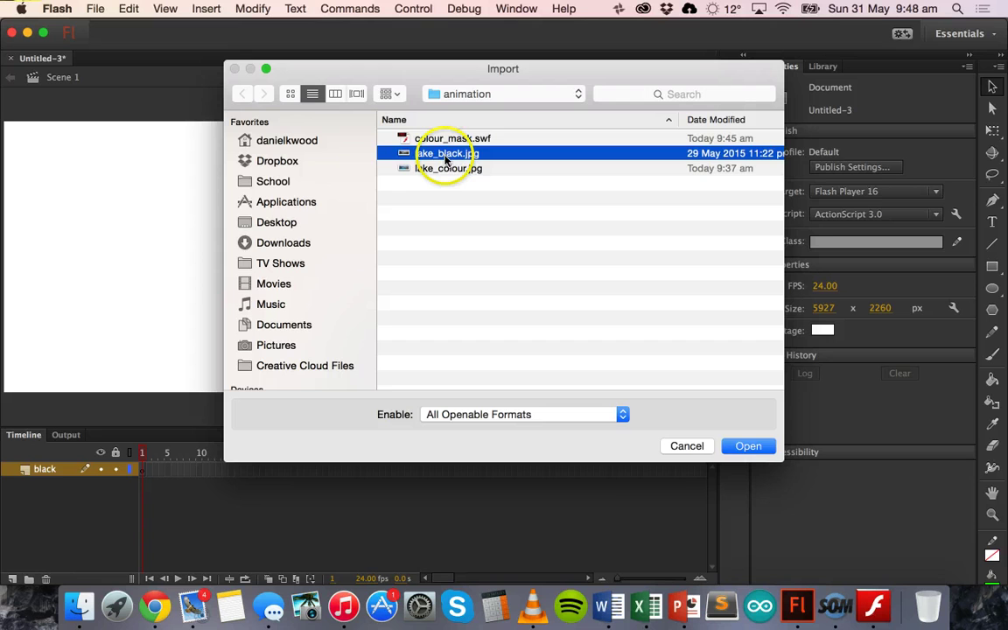
click(748, 445)
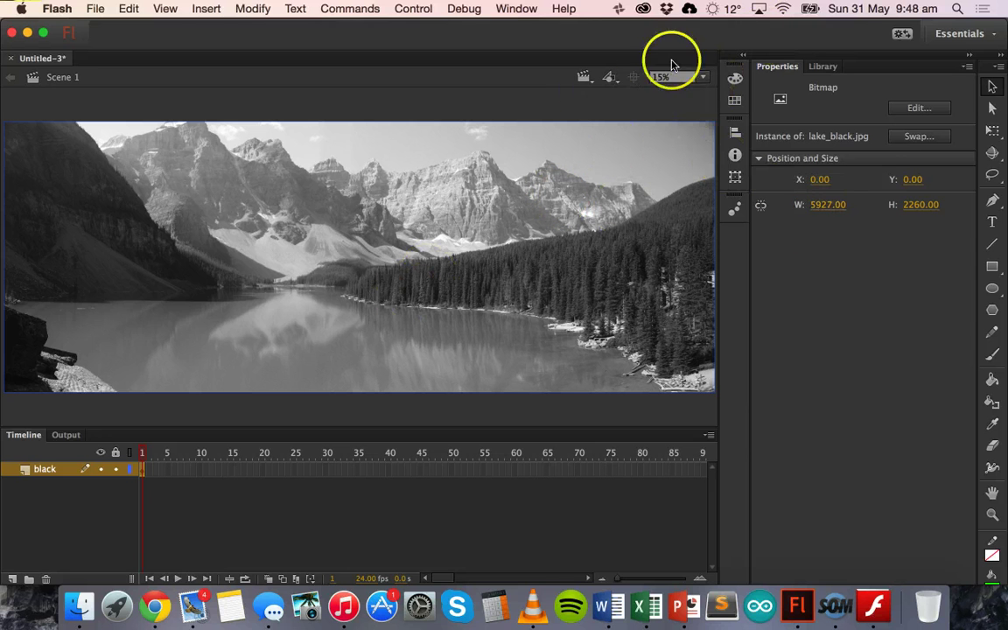
click(574, 104)
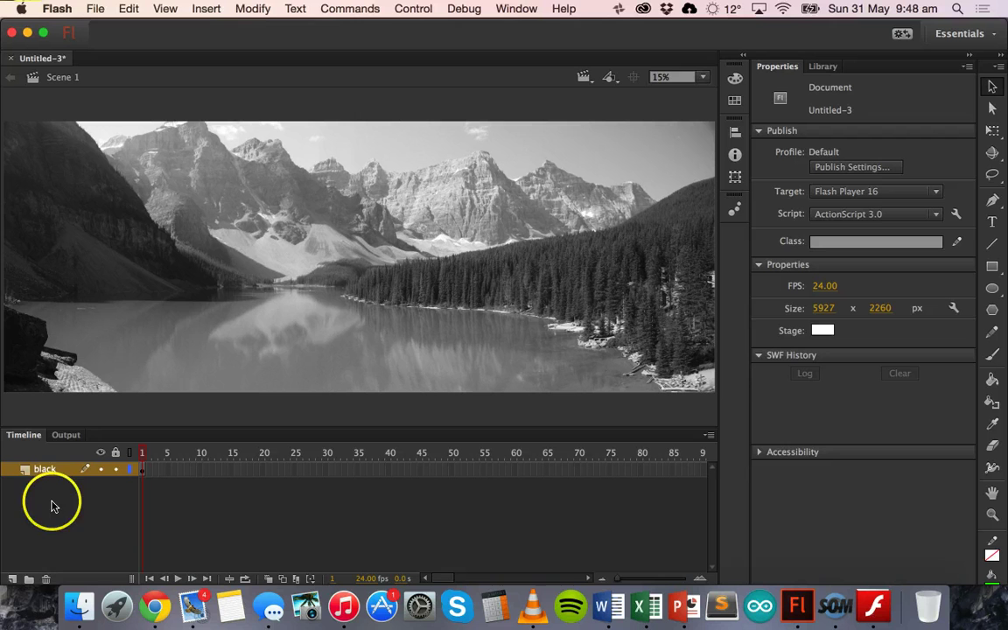
Step: Add a new layer above black and name it 'colour'
click(12, 579)
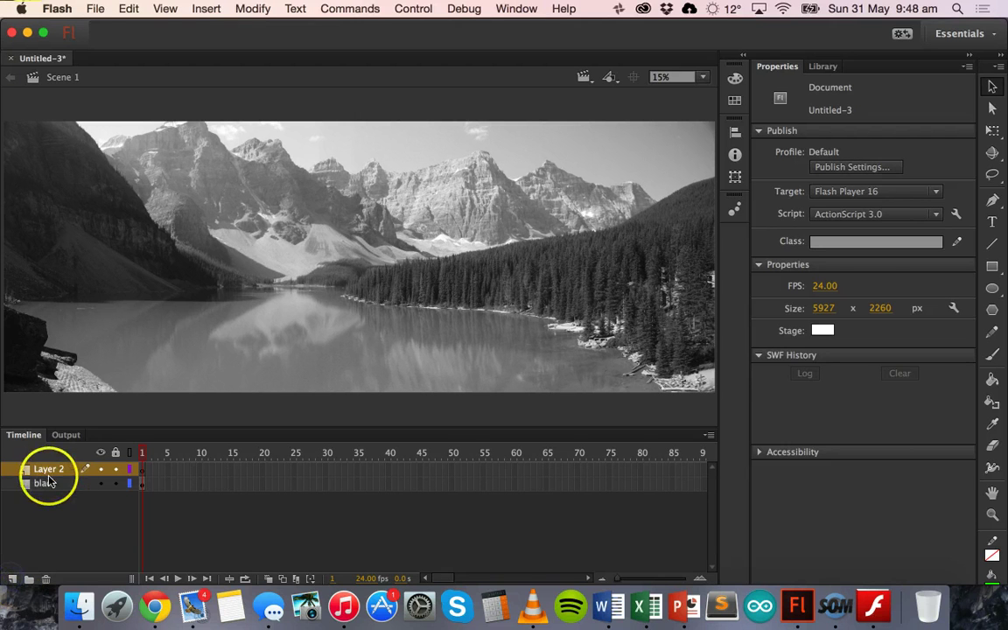
double_click(48, 469)
text(colou)
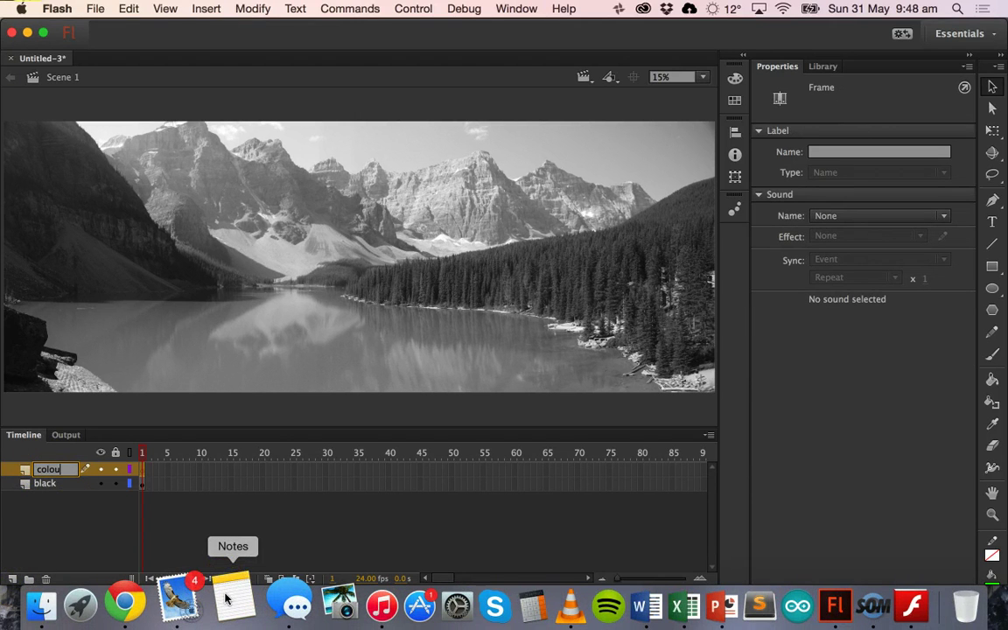
text(r)
click(72, 522)
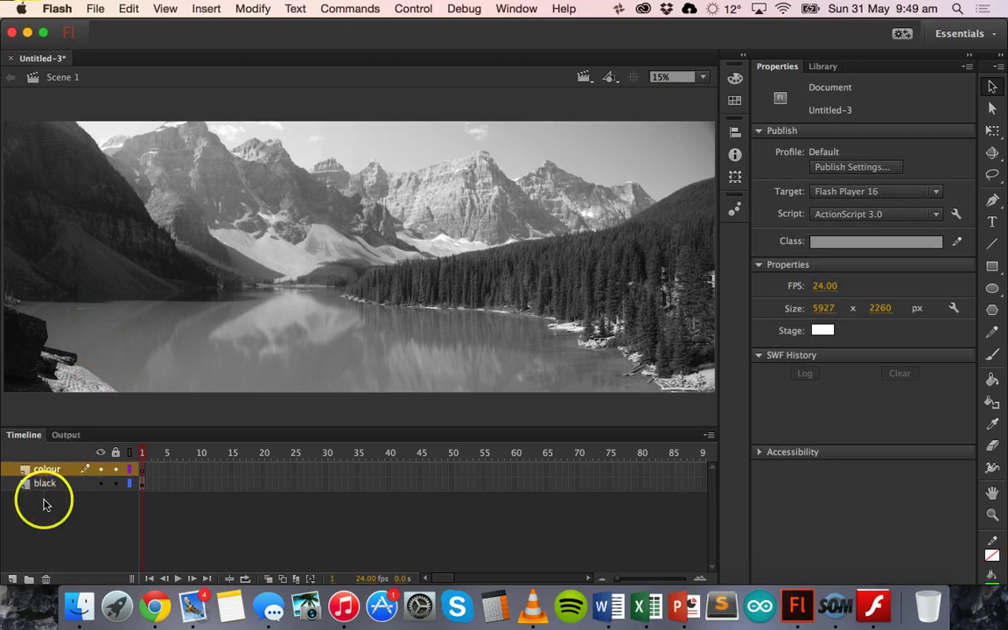
Step: Import lake_colour.jpg onto the stage on the colour layer
click(95, 8)
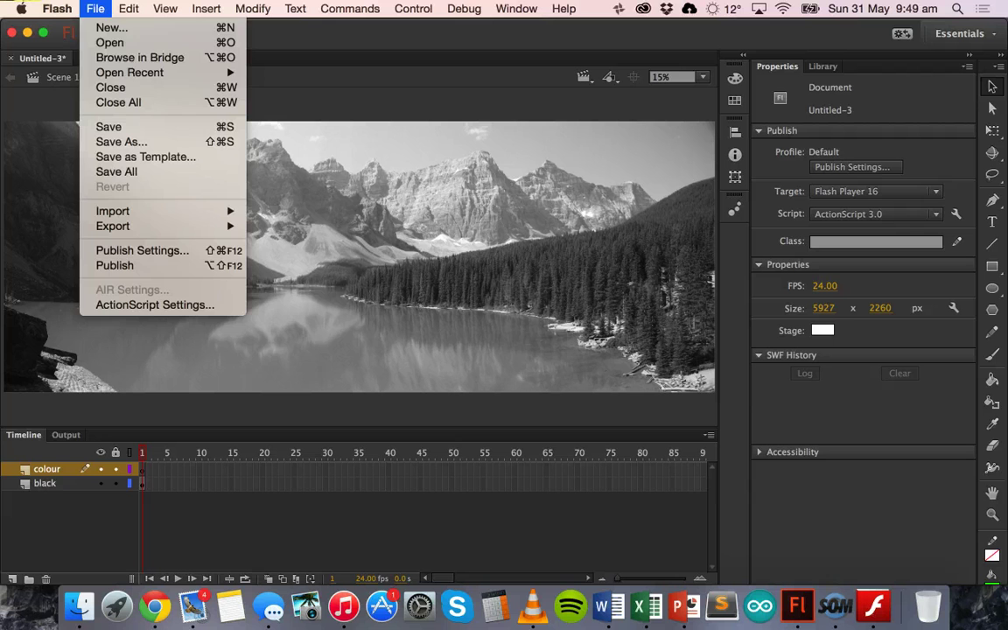
mouse_move(162, 211)
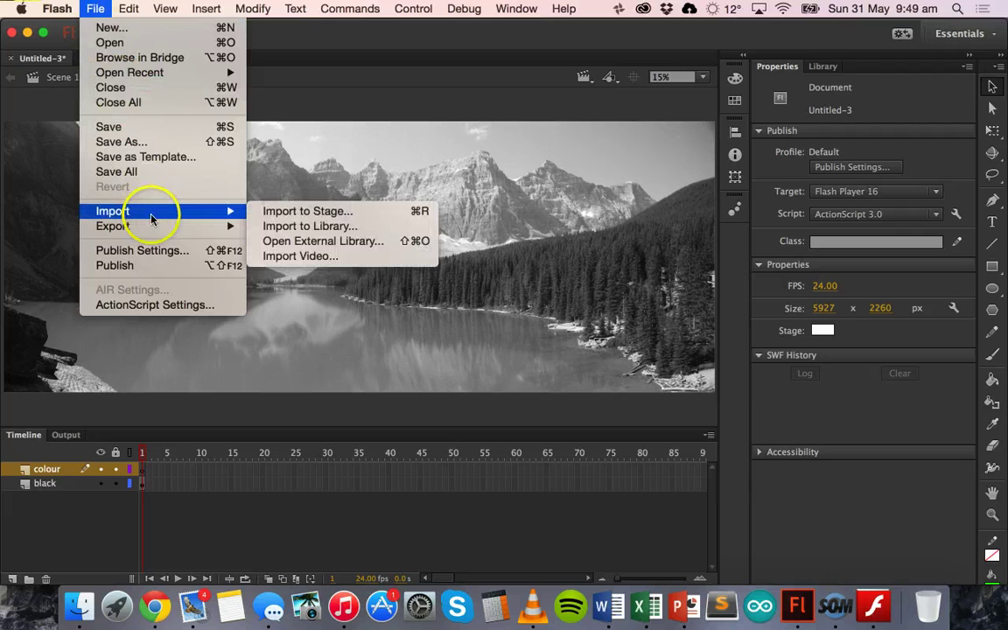
click(278, 211)
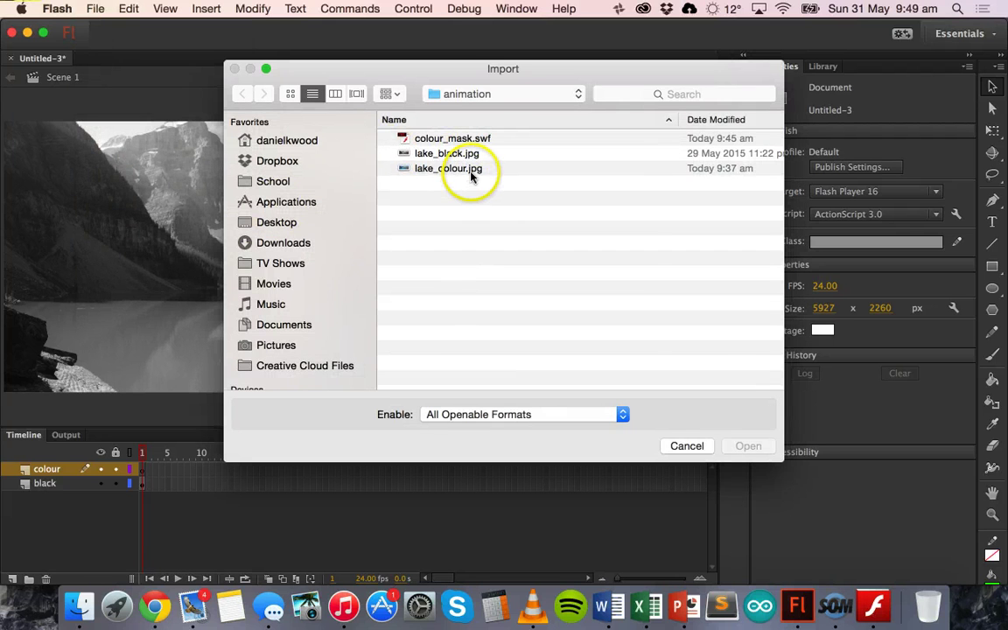
click(471, 173)
double_click(471, 173)
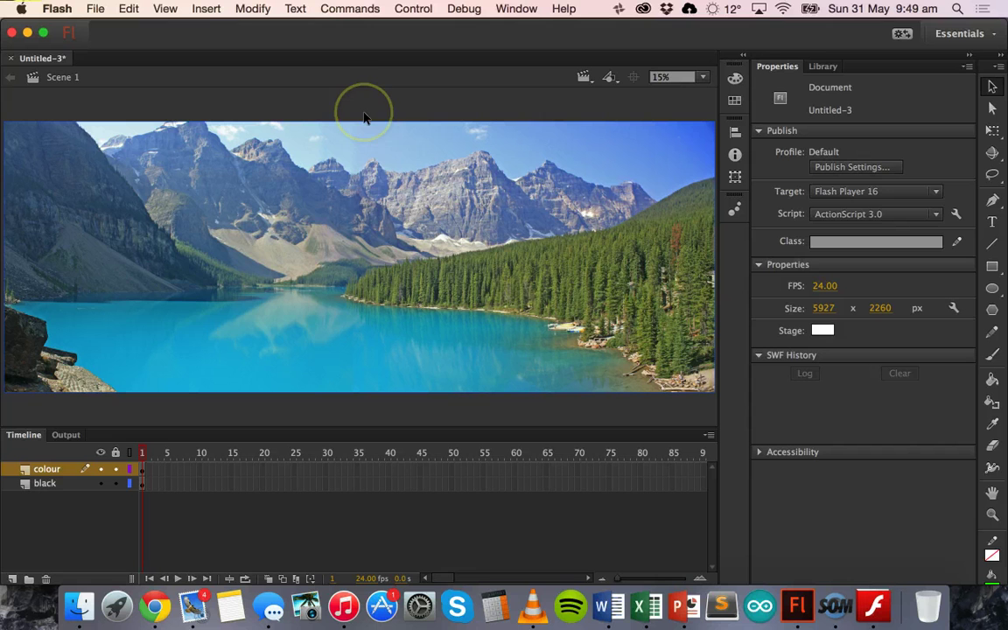
click(42, 488)
click(43, 471)
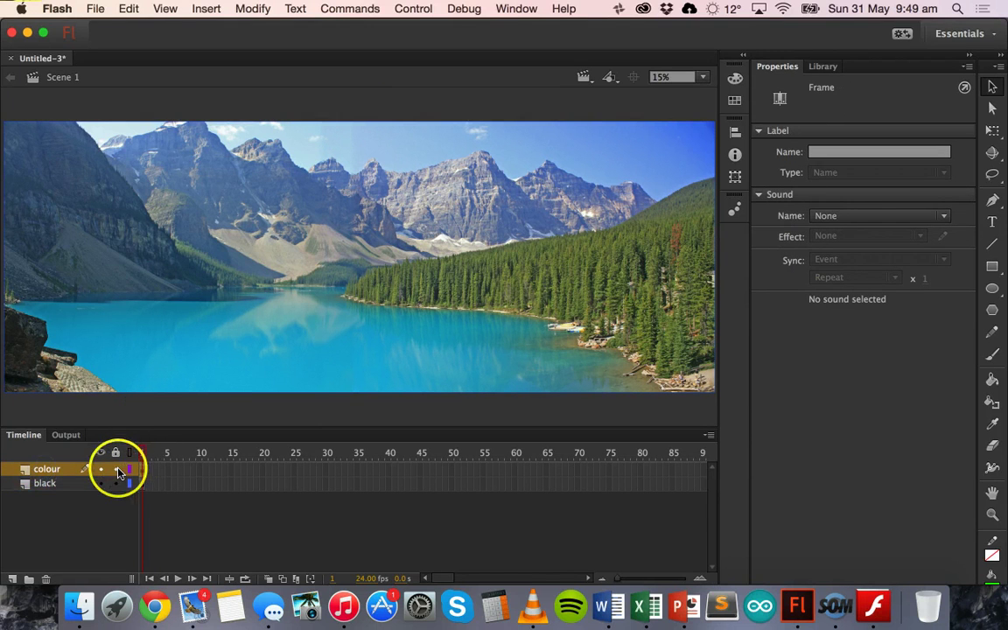
click(101, 470)
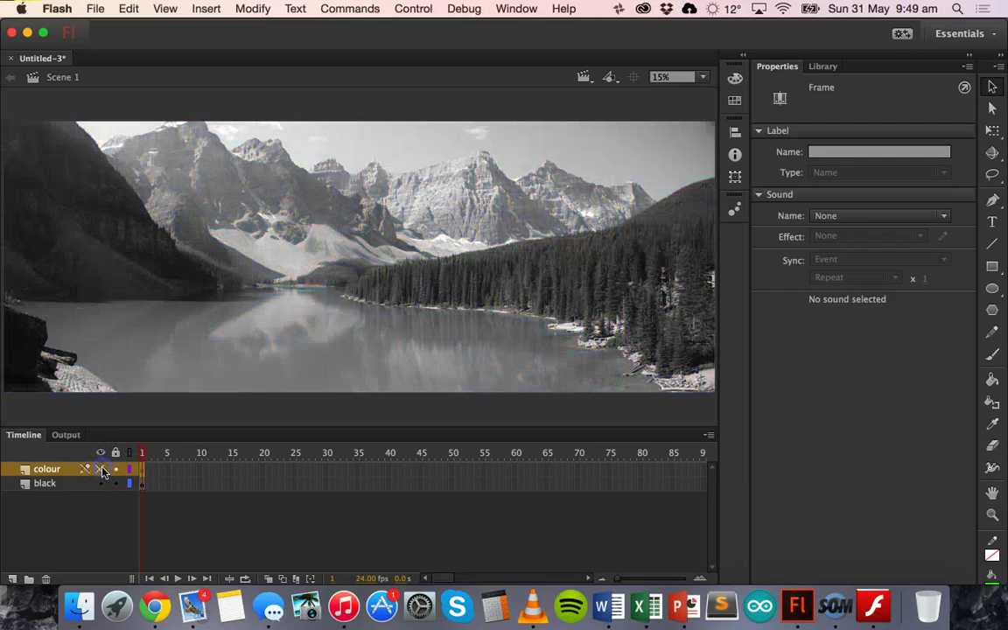
click(102, 470)
click(102, 470)
click(102, 470)
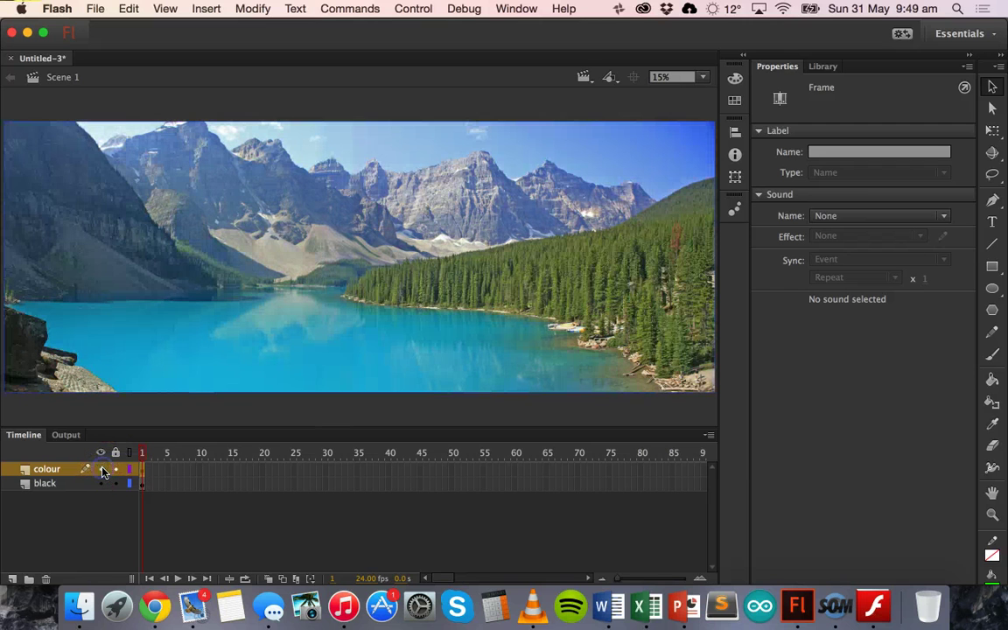
click(102, 472)
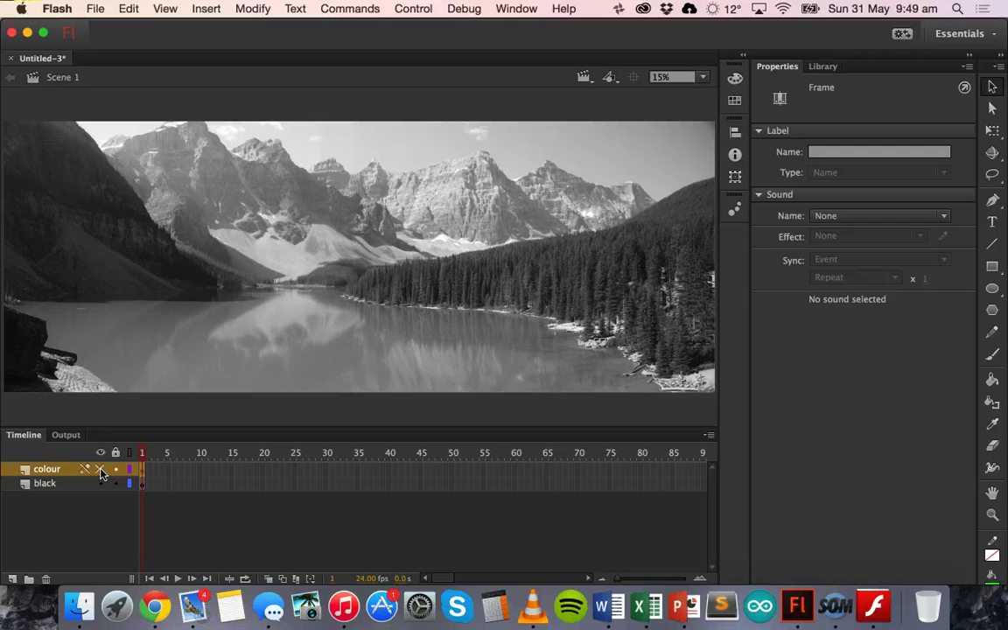
click(102, 474)
click(102, 474)
click(101, 473)
click(101, 473)
click(102, 474)
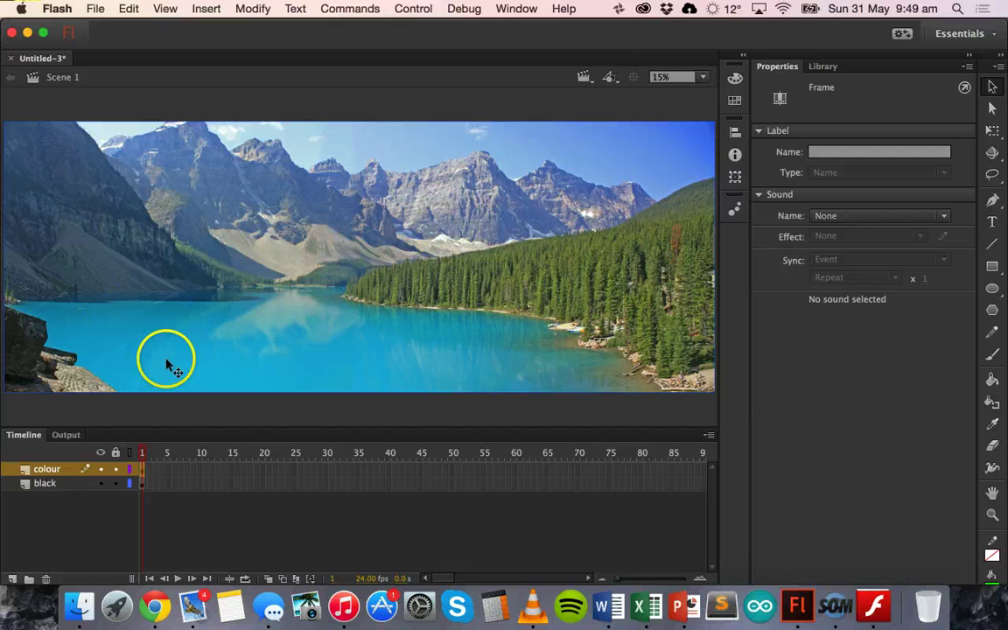
click(46, 483)
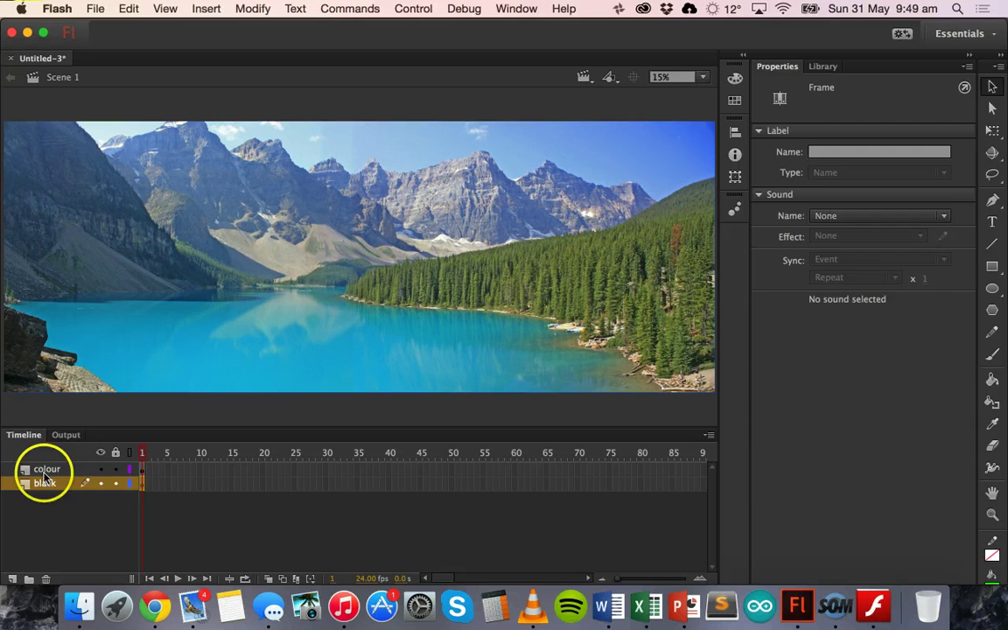
click(44, 471)
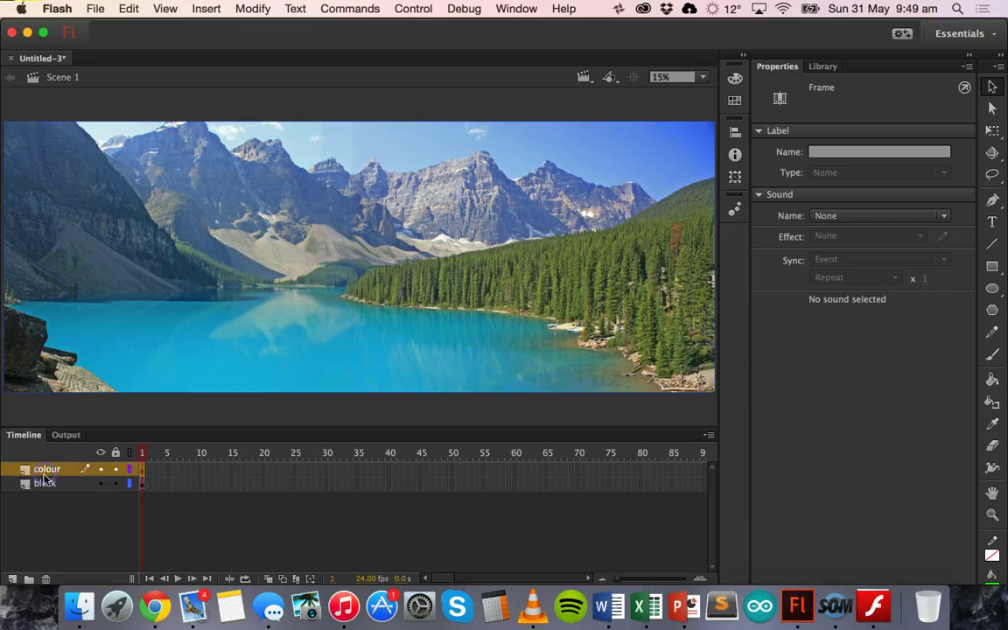
Step: Add a third layer at the top of the timeline and name it 'mask'
click(13, 579)
double_click(46, 469)
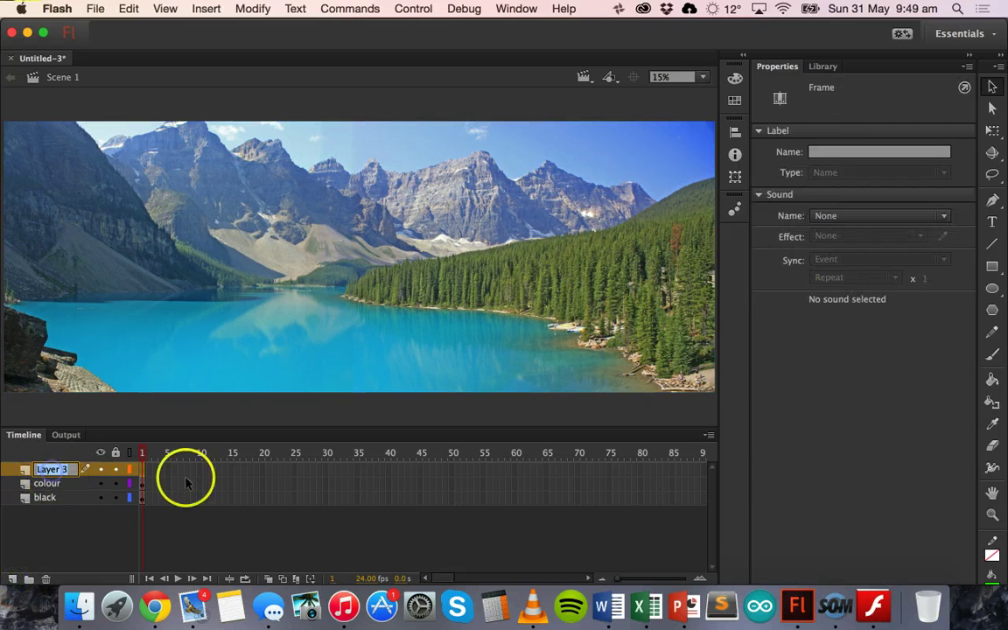
text(mask)
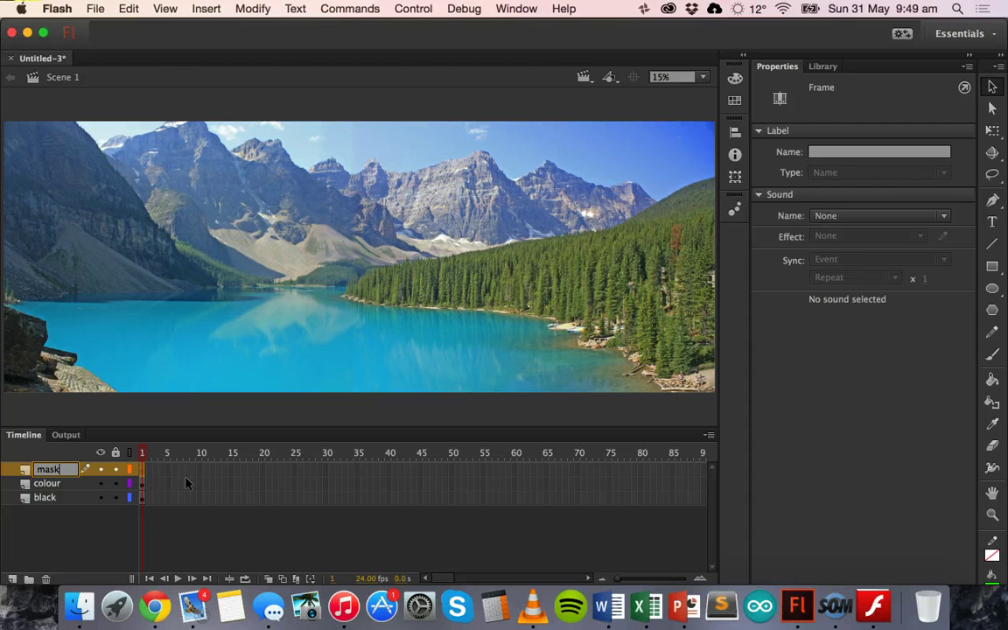
click(75, 544)
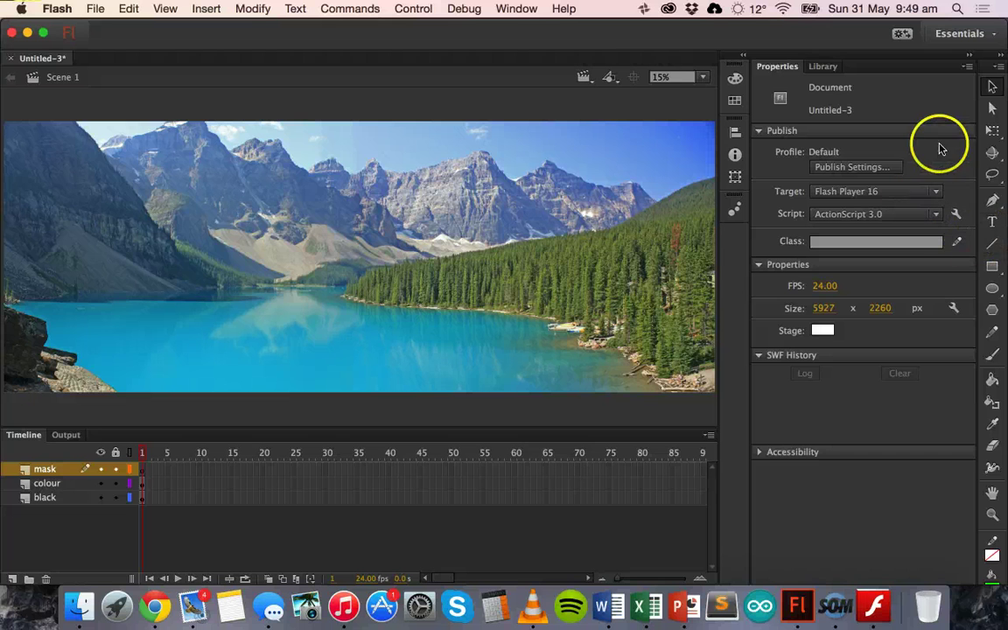
Step: Draw a tall green rectangle, 925.95 × 2567.60, at X 0 on the photo's left edge
click(995, 266)
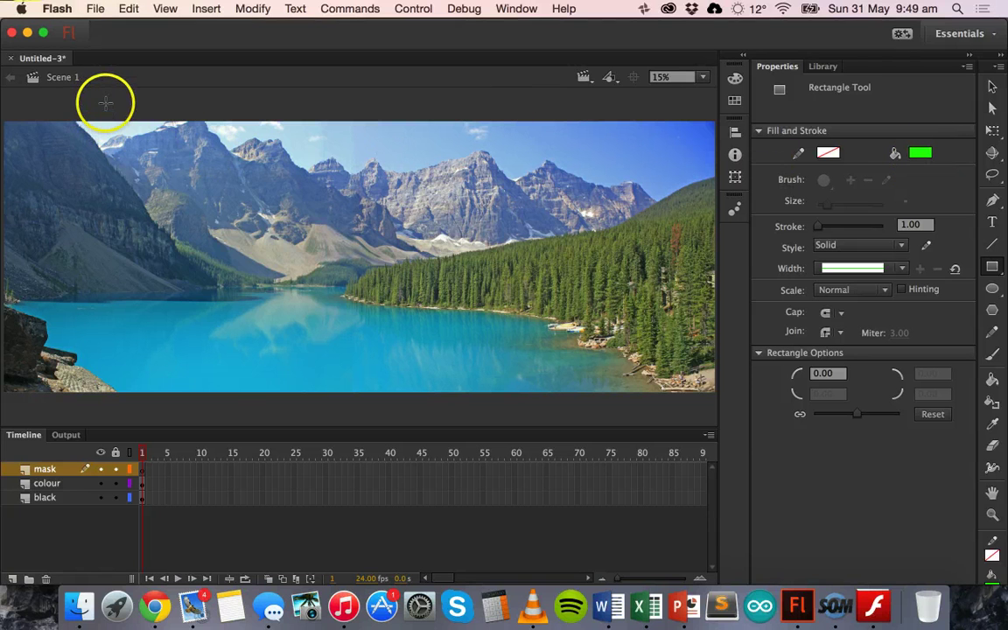
mouse_move(100, 102)
mouse_down()
mouse_move(80, 245)
mouse_move(22, 401)
mouse_move(4, 409)
mouse_up()
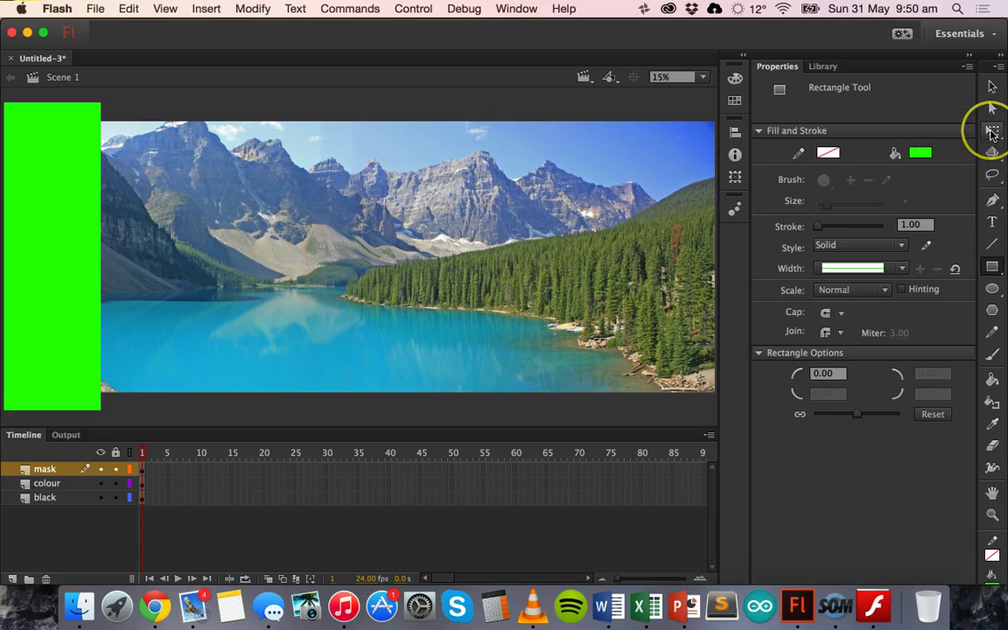
click(991, 131)
click(68, 230)
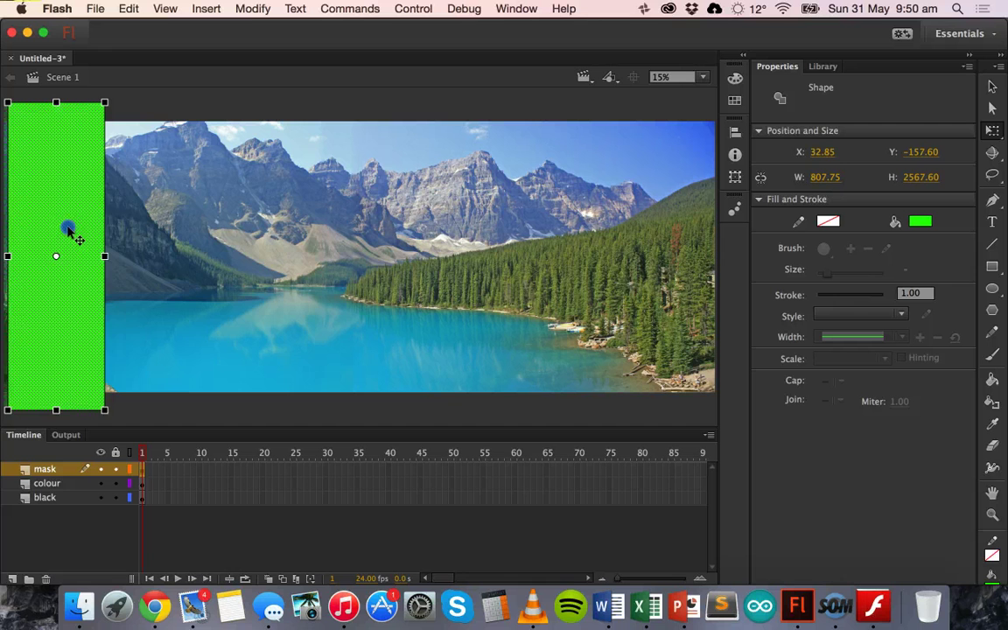
drag(68, 230, 88, 247)
click(341, 98)
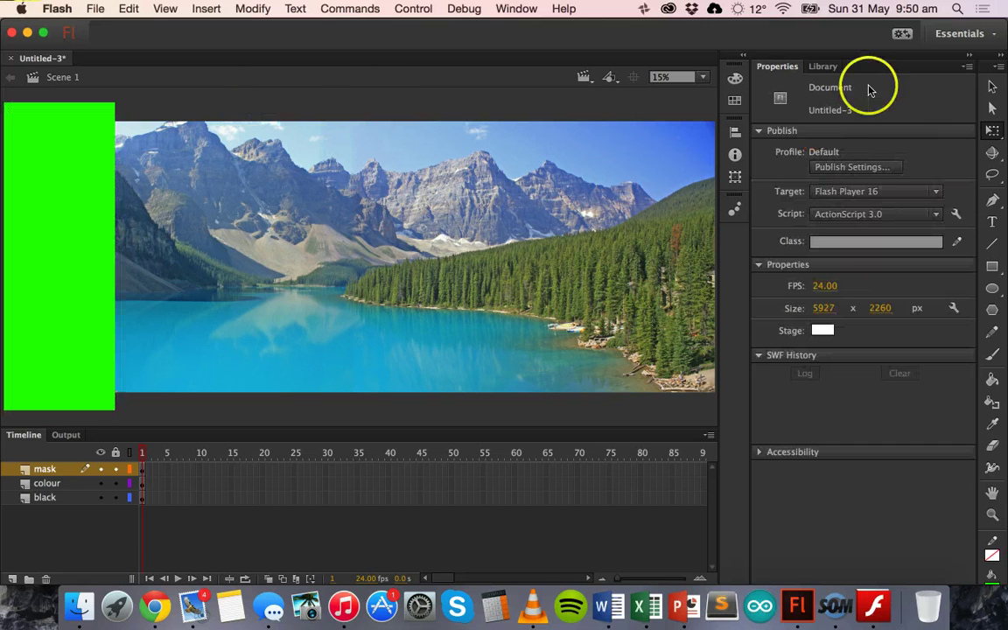
click(993, 86)
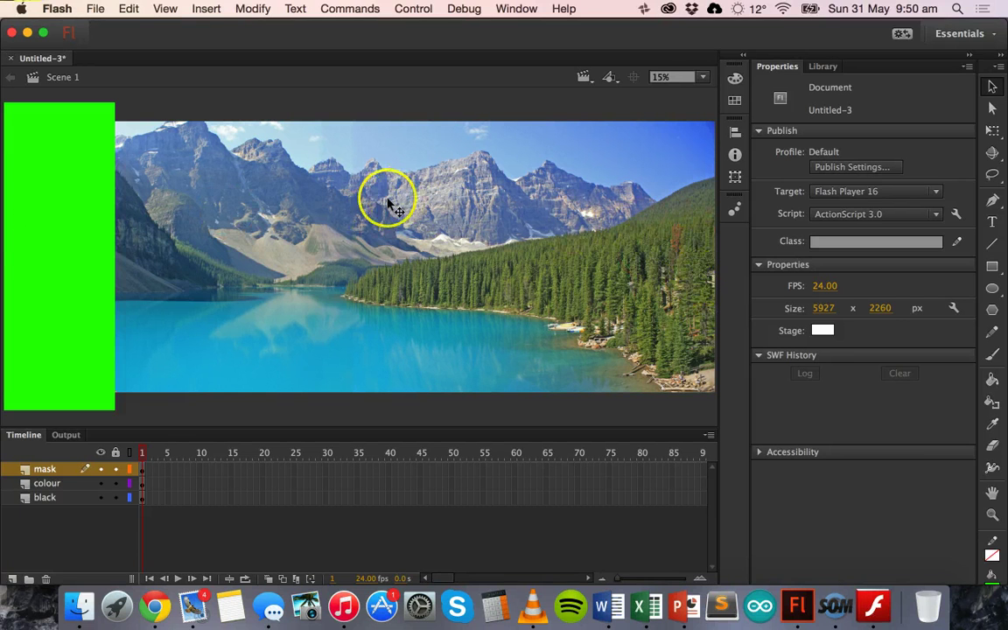
click(72, 193)
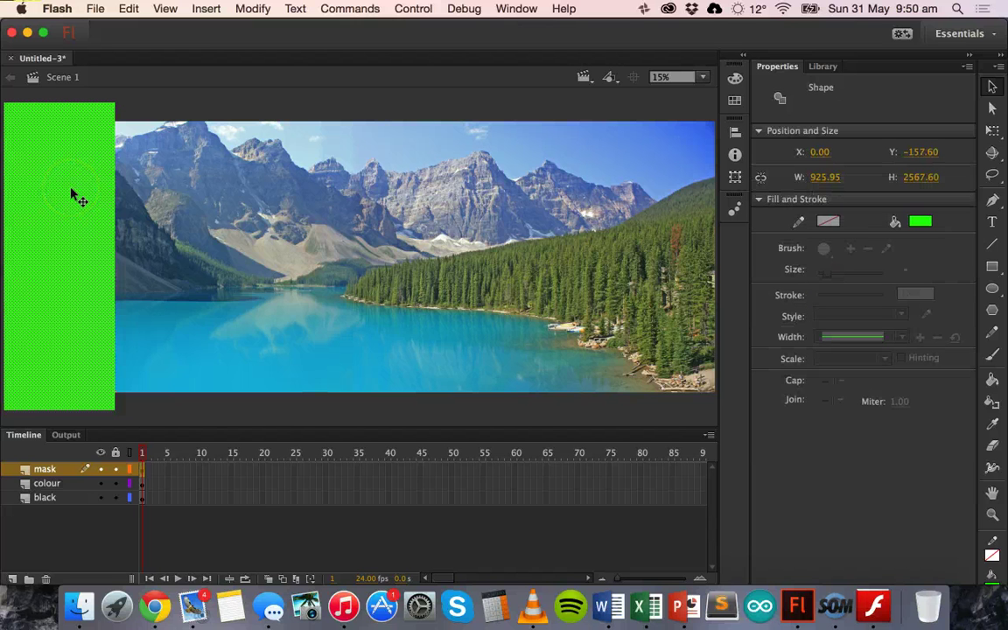
Step: Convert the green rectangle into graphic symbol 'mask_shape' and give it a motion tween over frames 1–24
right_click(72, 193)
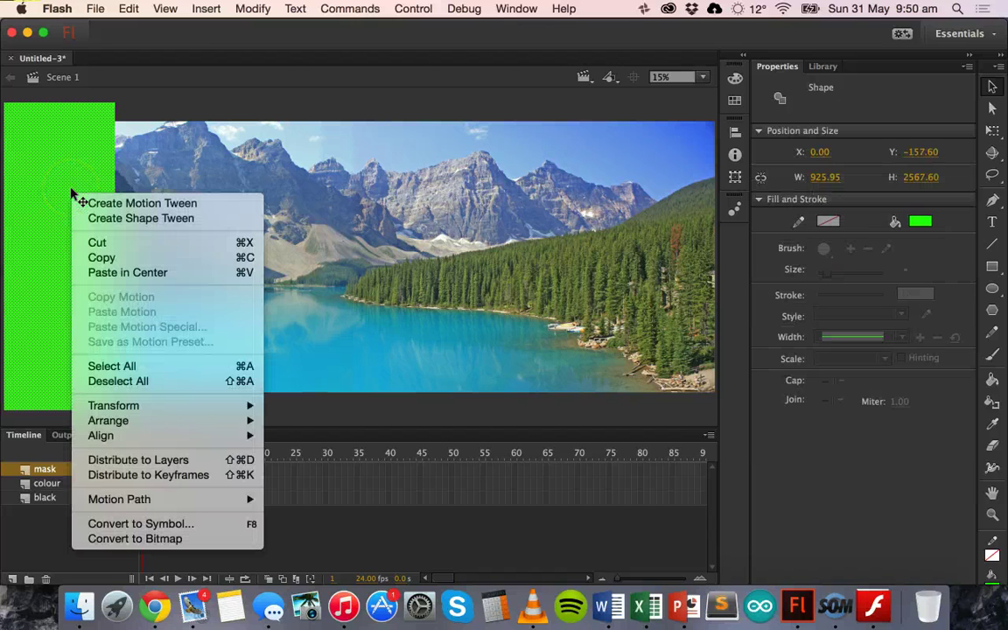
click(172, 524)
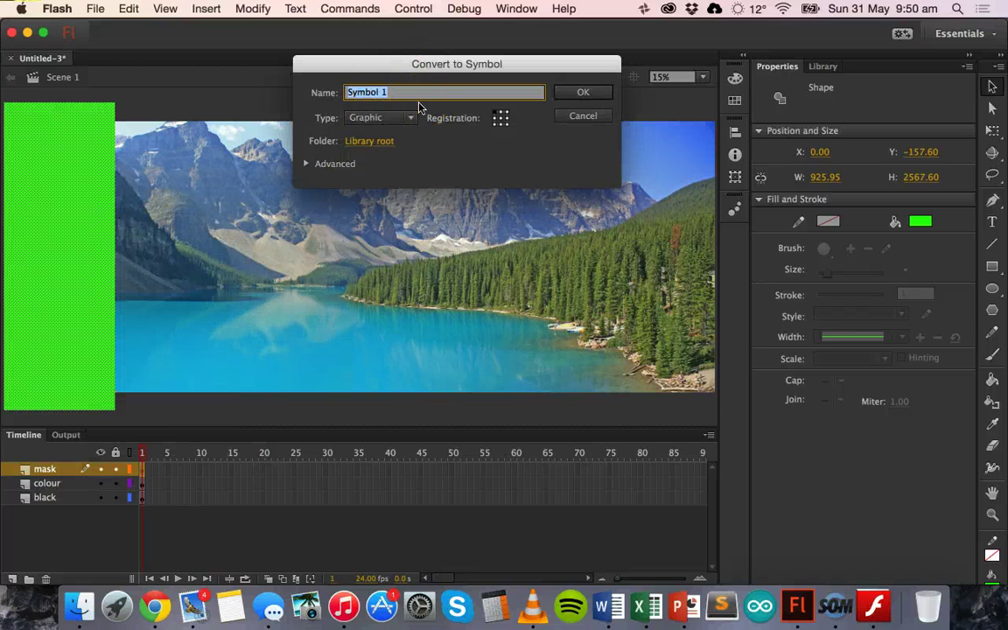
text(mask_shape)
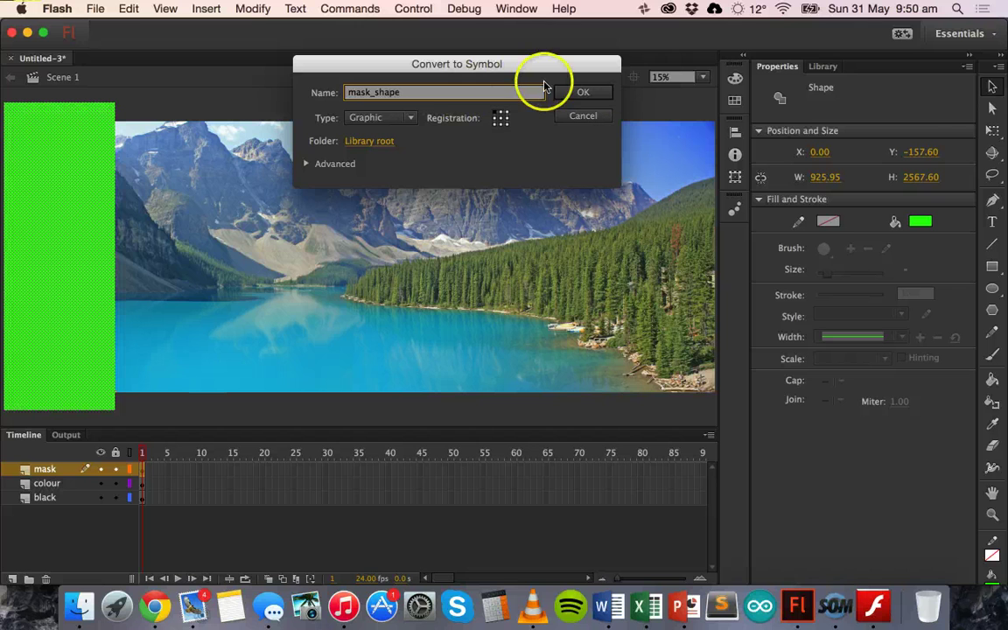
click(583, 92)
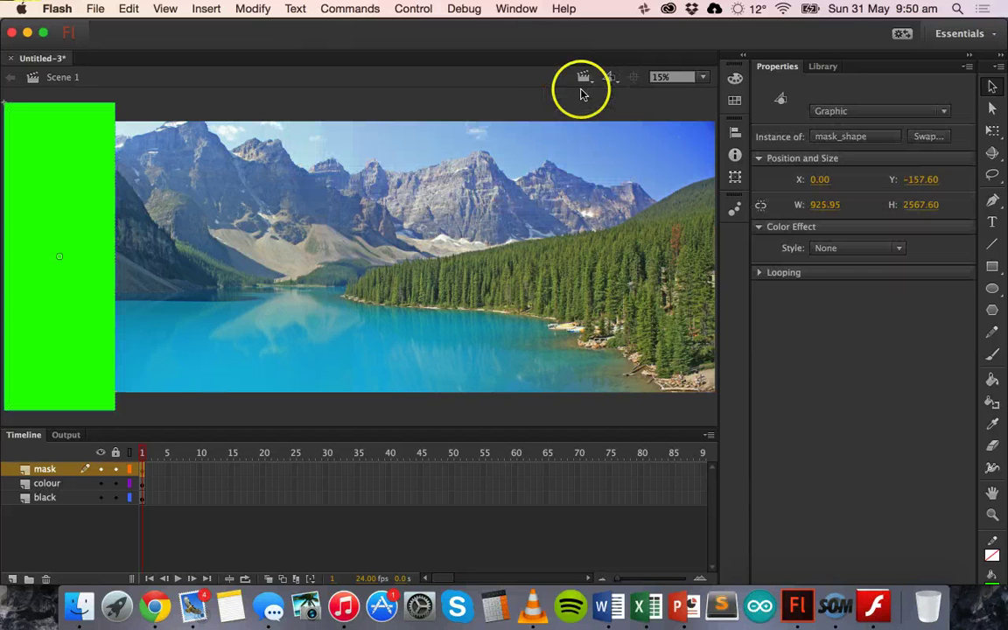
right_click(73, 308)
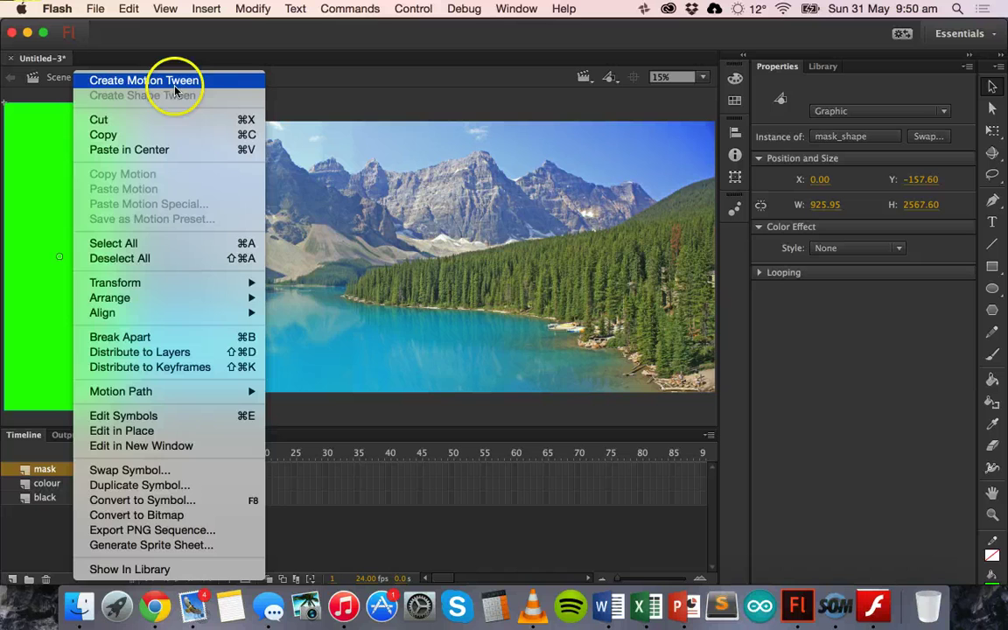
click(172, 85)
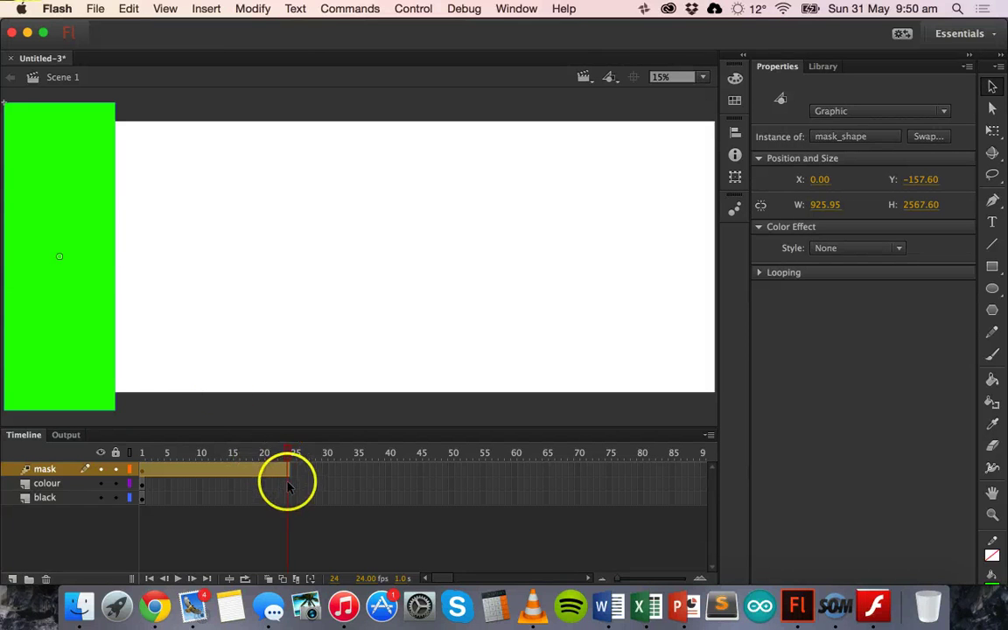
Step: Extend the mask tween to about frame 80 and move the rectangle to the photo's right edge at frame 40
drag(290, 471, 631, 462)
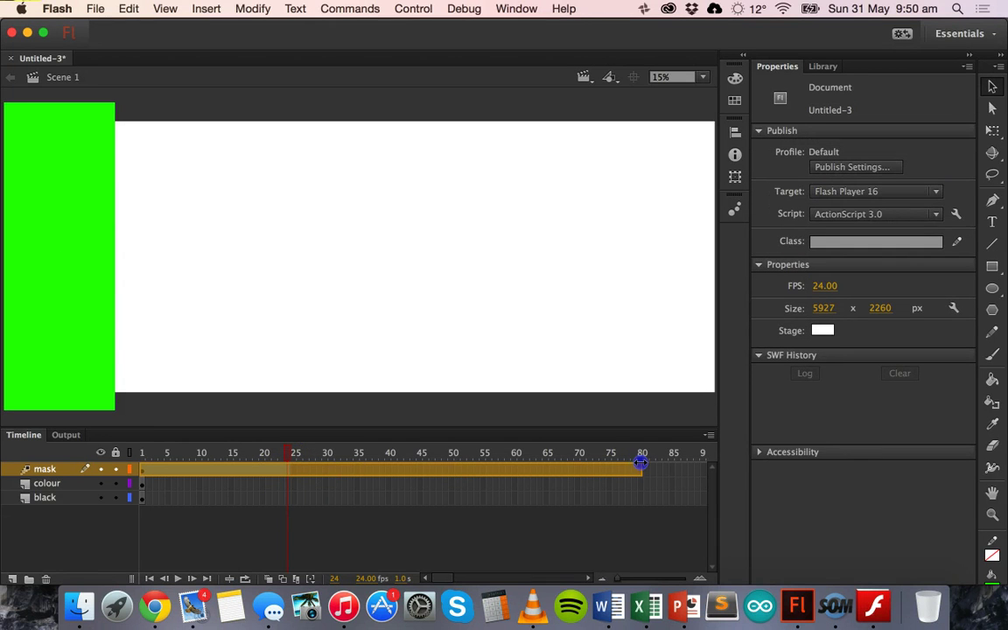
click(642, 464)
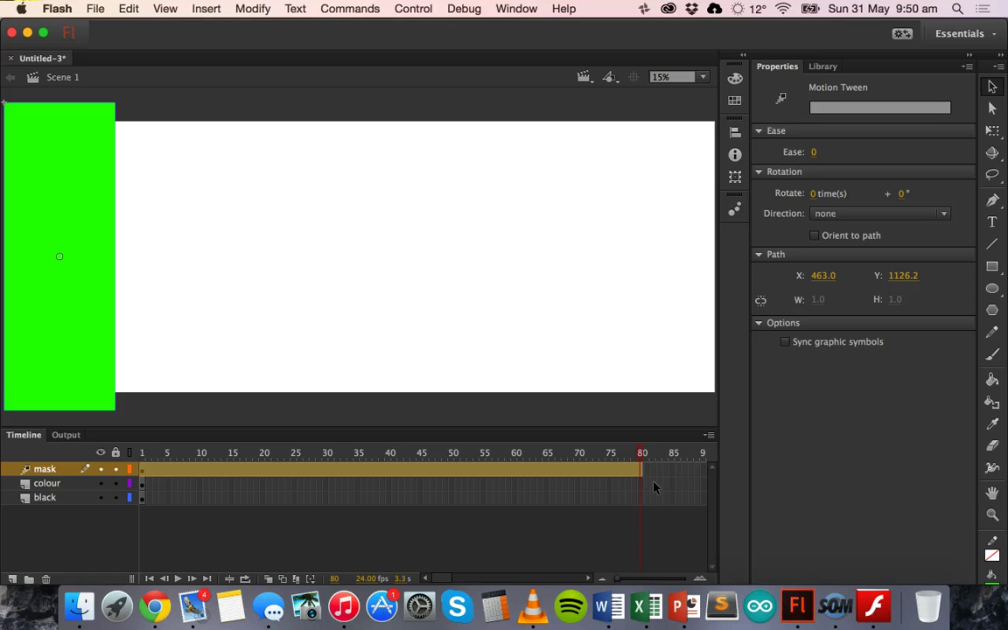
mouse_move(626, 468)
mouse_down()
mouse_move(657, 472)
mouse_move(647, 455)
mouse_move(623, 454)
mouse_move(641, 457)
mouse_up()
drag(455, 461, 393, 471)
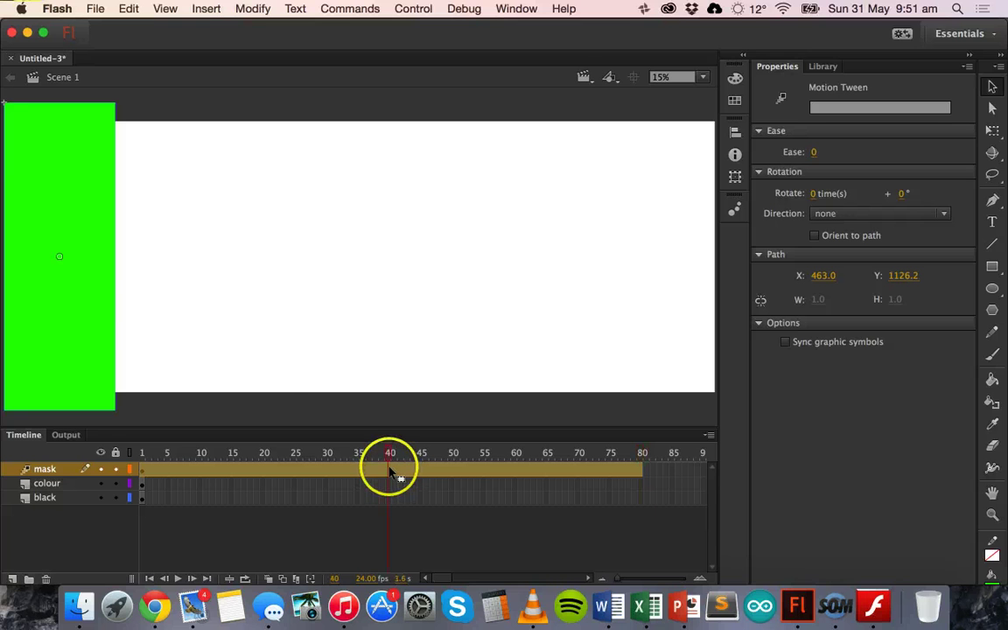
drag(76, 294, 675, 293)
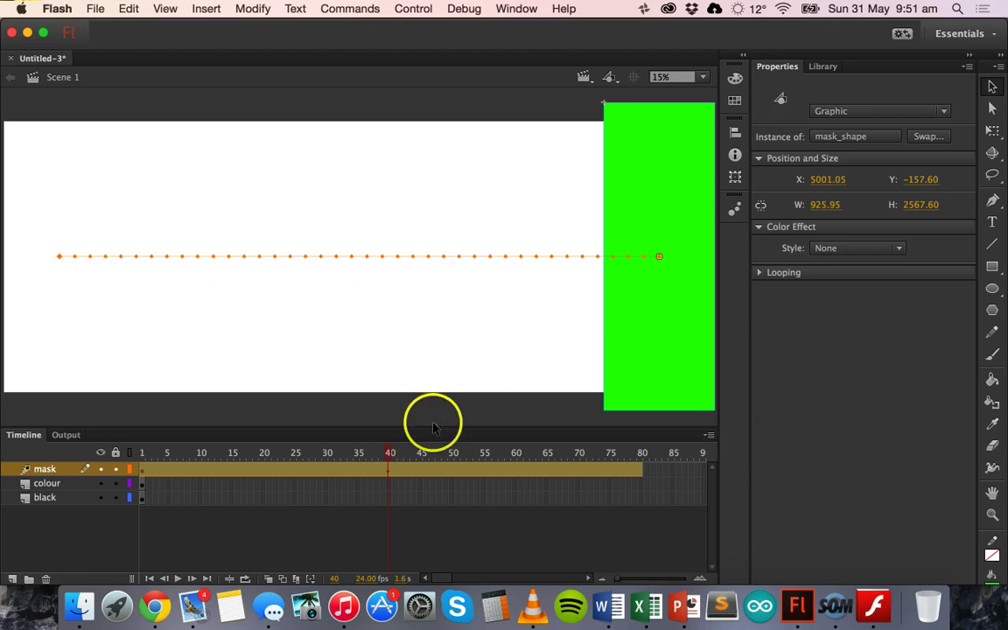
drag(390, 454, 453, 450)
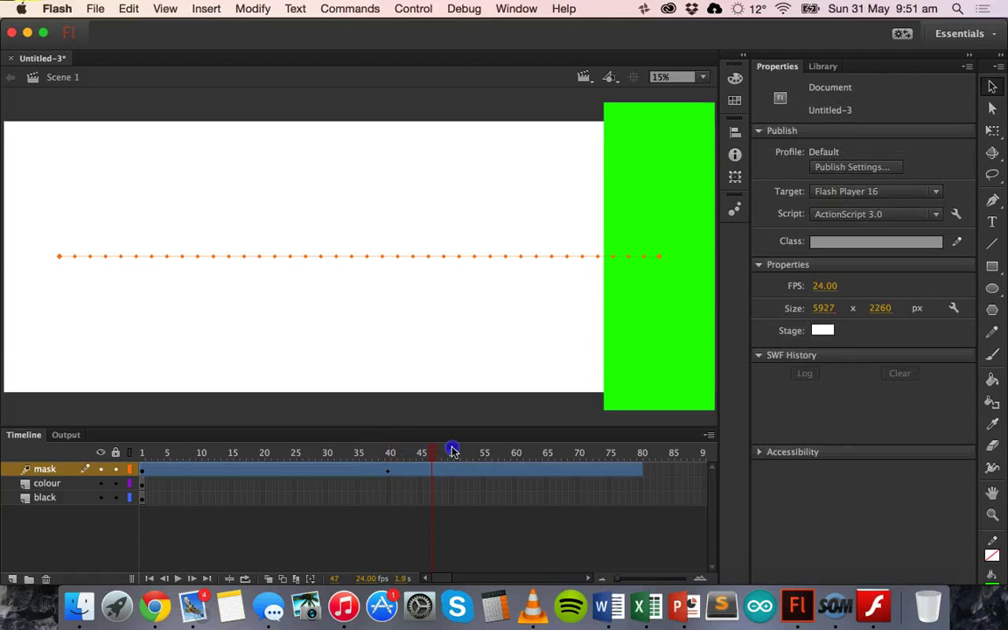
Step: Move the mask rectangle back to the photo's left edge and scrub the tween from frame 1 to check it
click(660, 402)
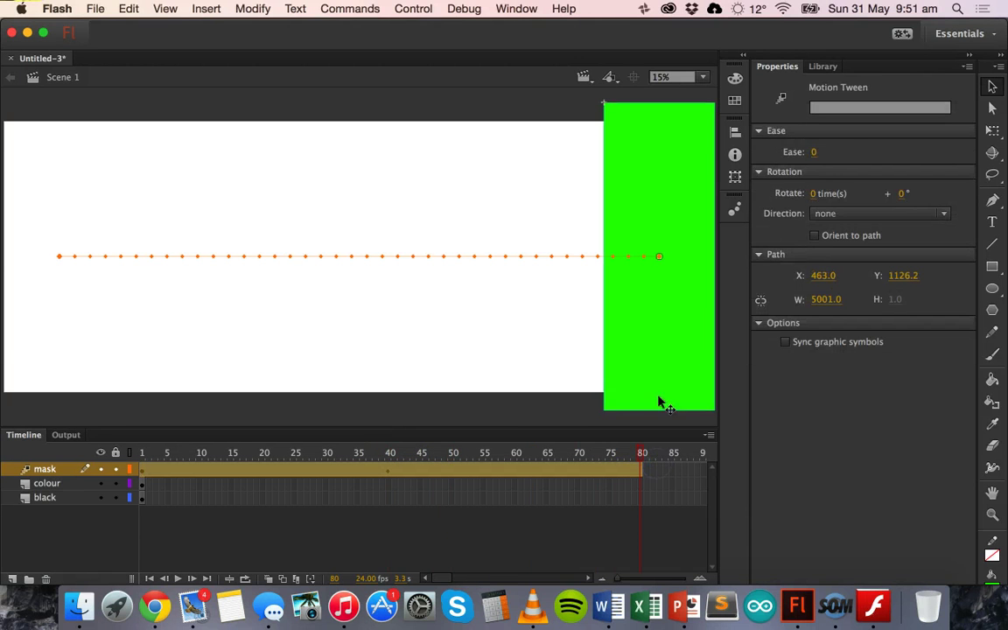
drag(680, 331, 82, 334)
click(140, 470)
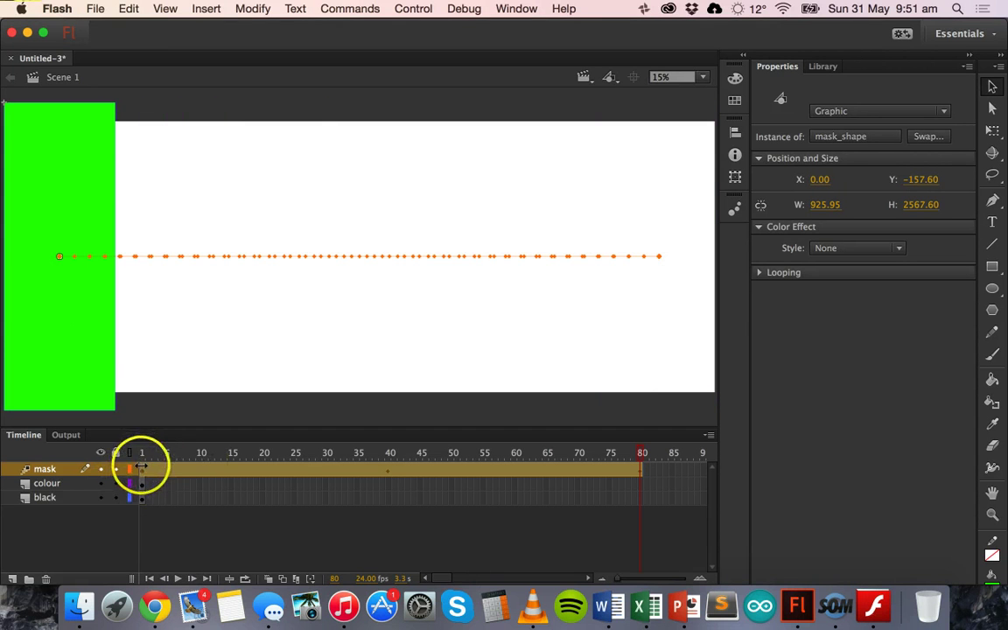
click(143, 454)
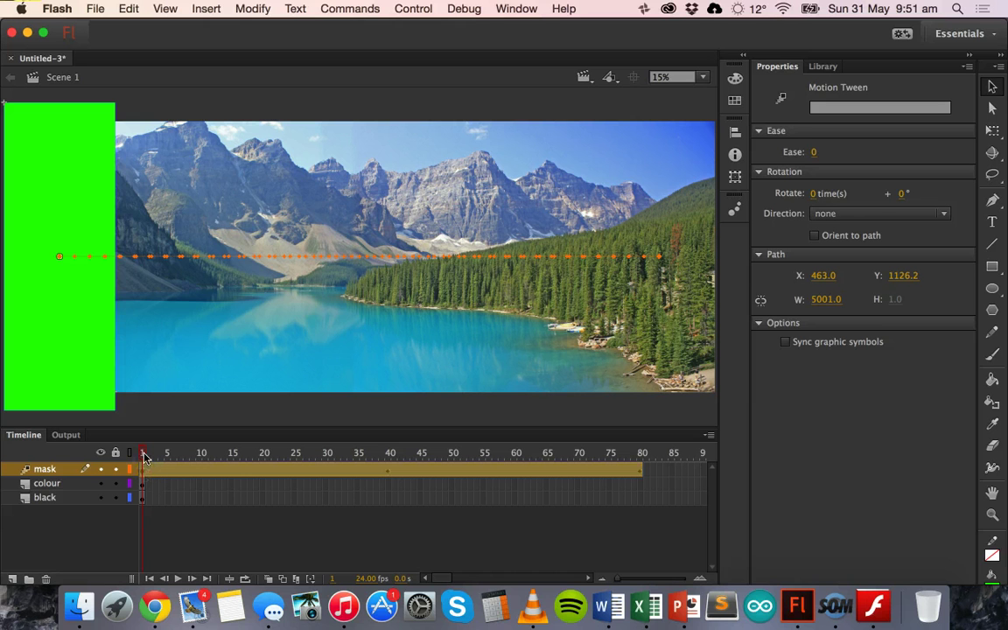
click(143, 455)
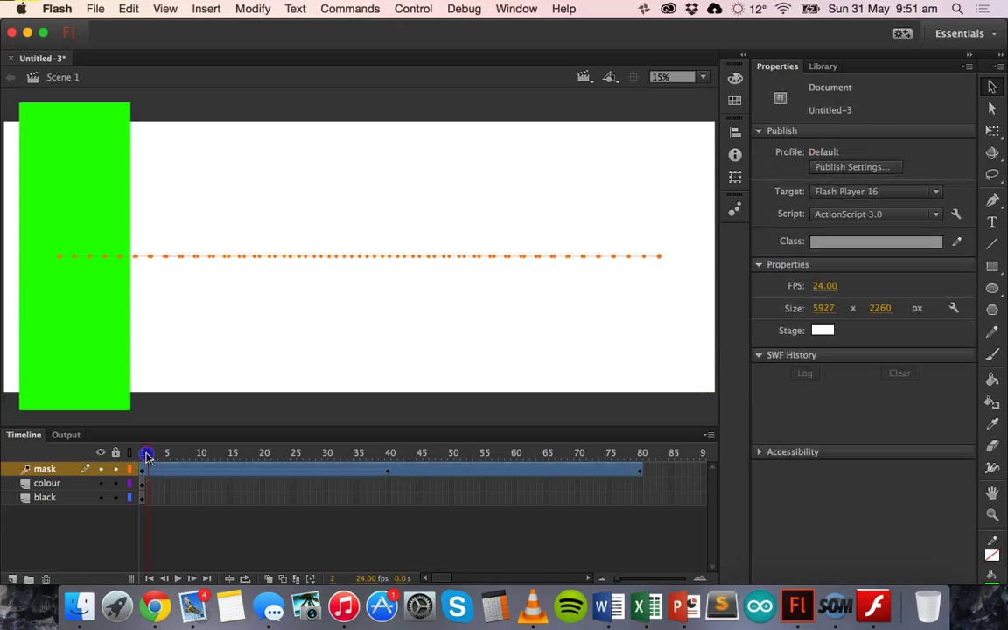
mouse_move(150, 458)
mouse_down()
mouse_move(214, 438)
mouse_move(283, 434)
mouse_move(649, 447)
mouse_move(150, 443)
mouse_move(142, 455)
mouse_up()
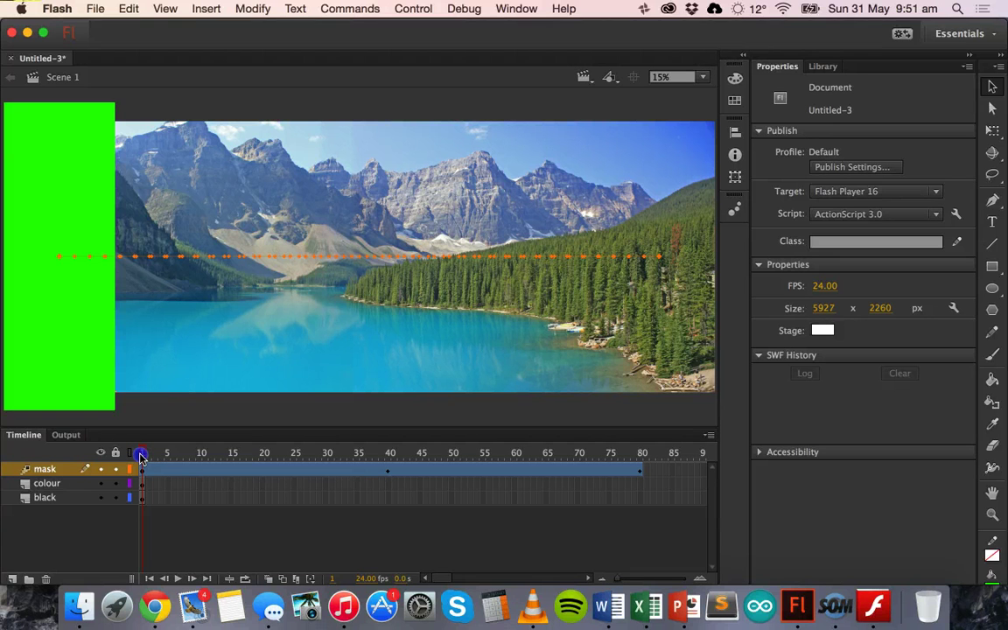
drag(146, 456, 143, 455)
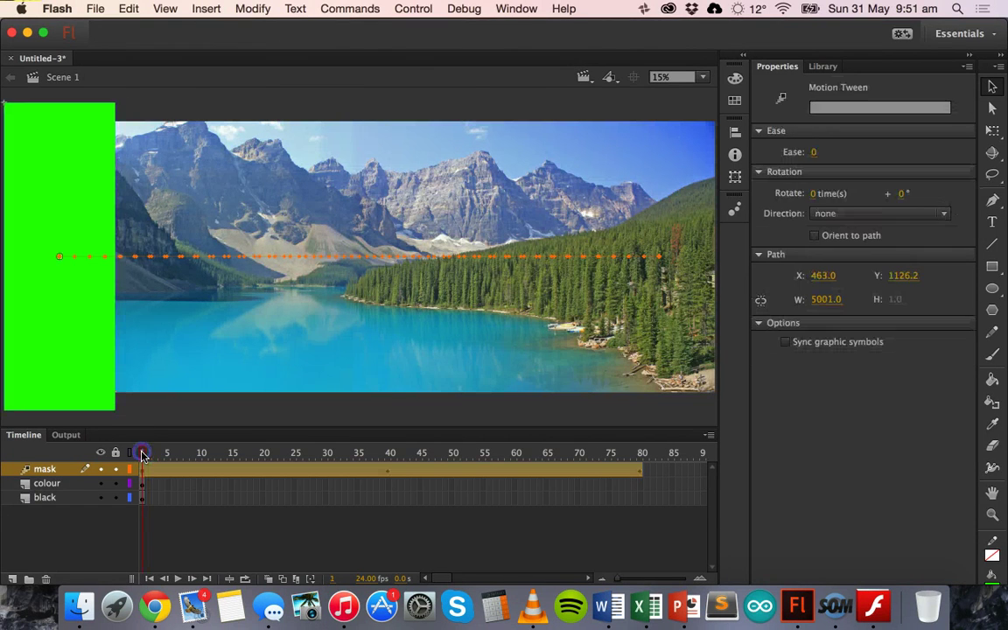
Step: Insert keyframes at frame 80 on both the colour and black photo layers
click(640, 487)
click(640, 486)
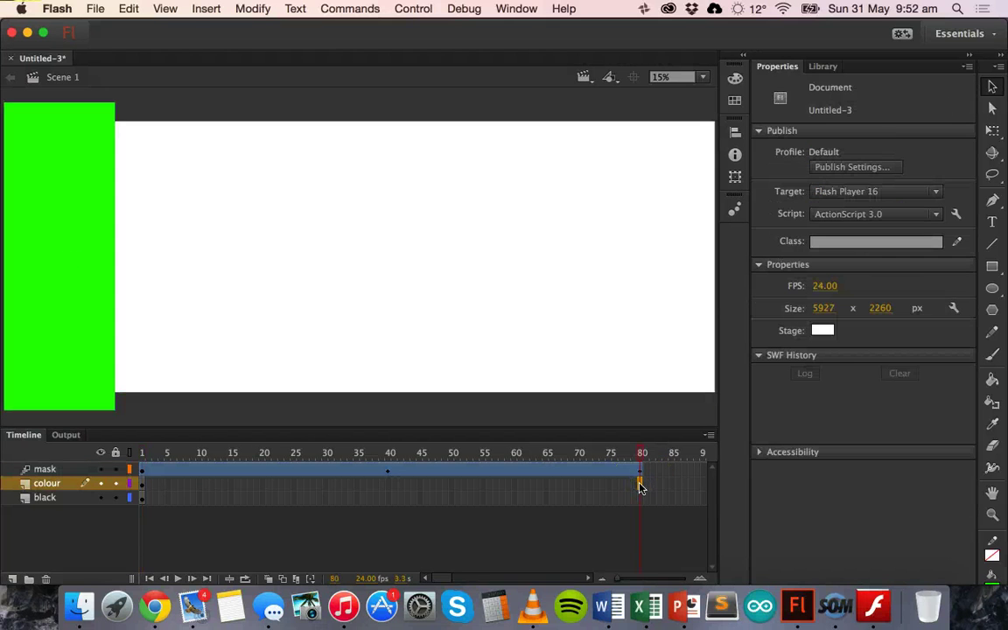
right_click(640, 487)
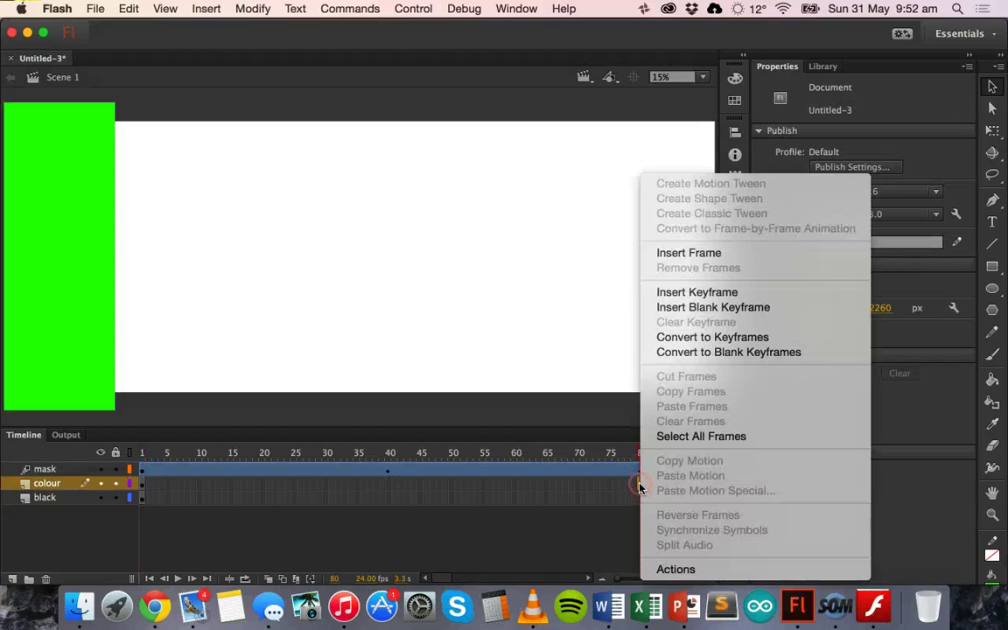
click(720, 295)
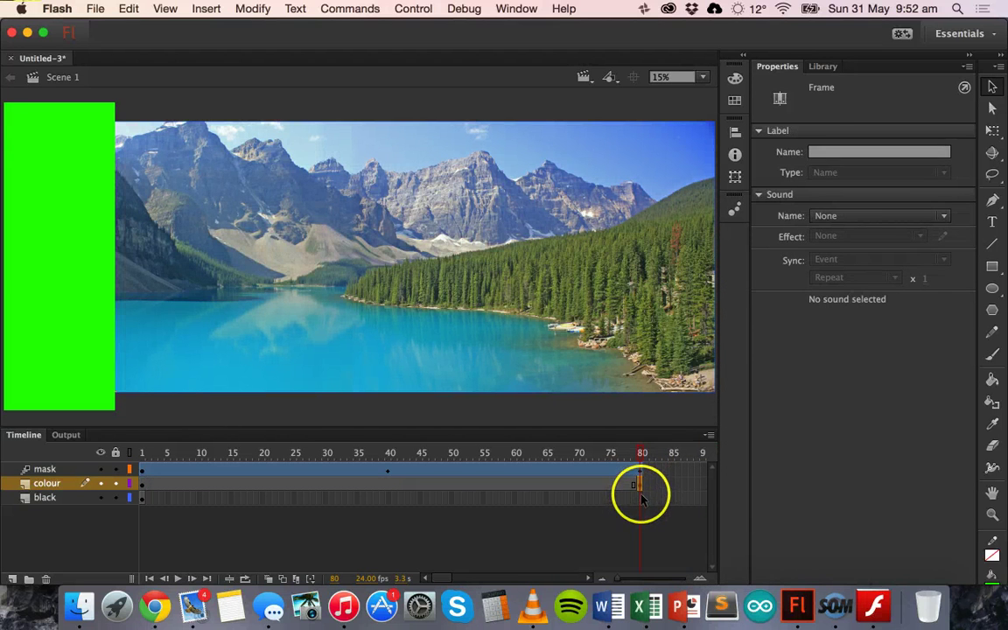
click(640, 498)
drag(637, 500, 642, 505)
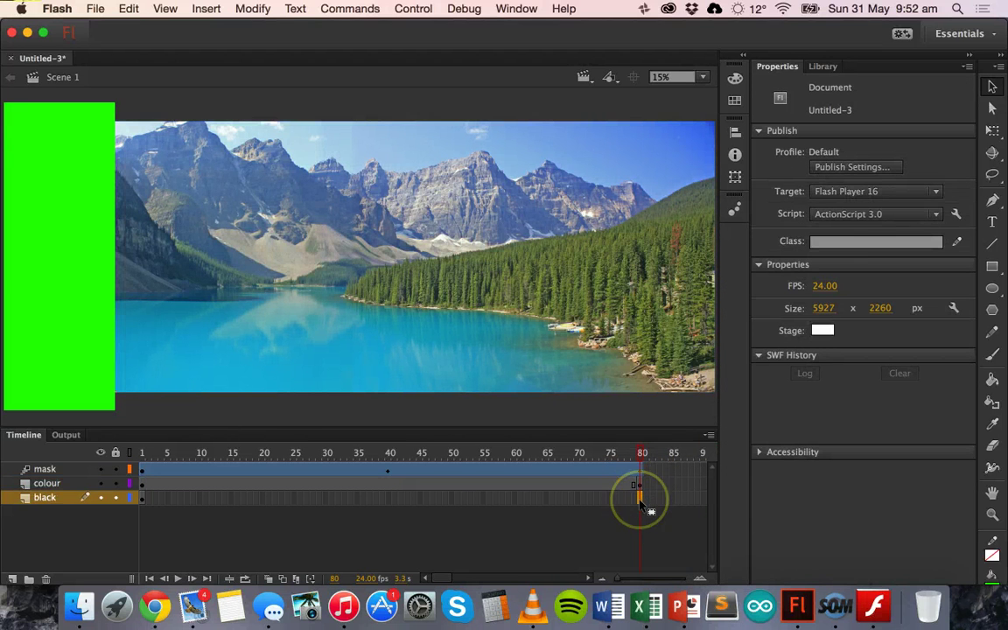
right_click(640, 504)
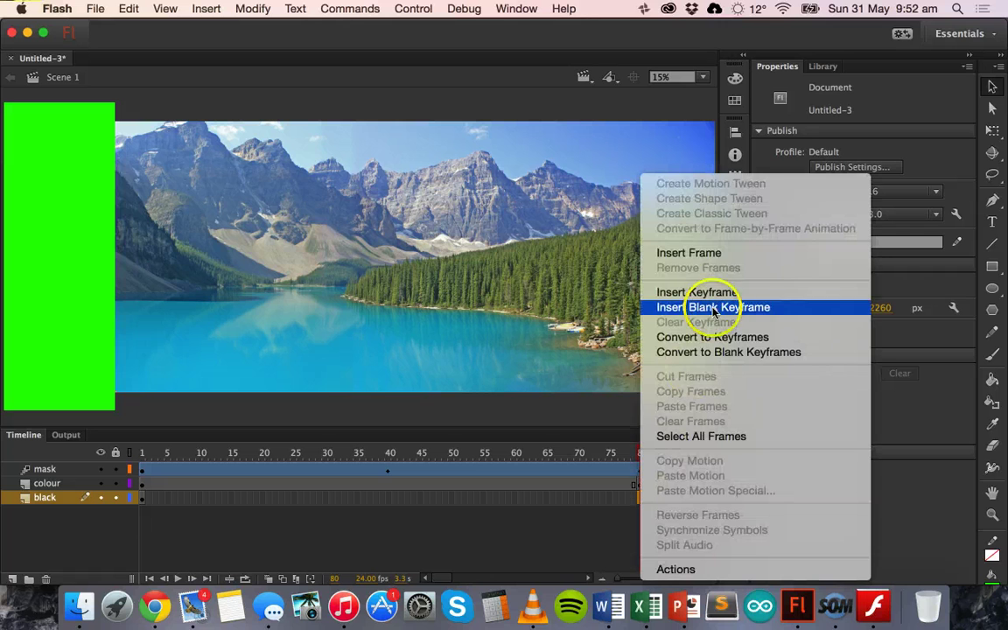
click(724, 289)
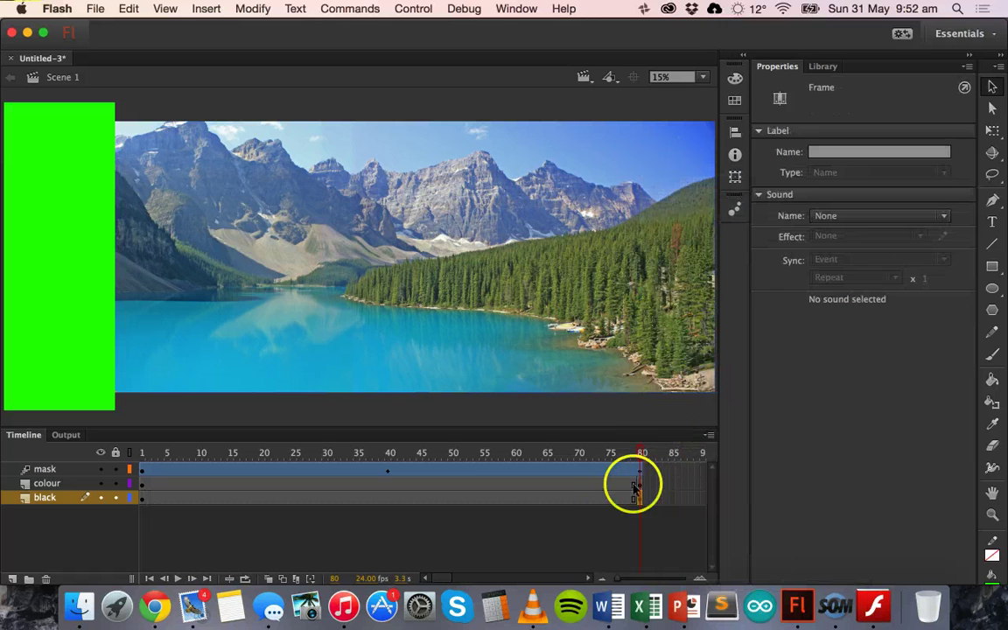
Step: Rewind the playhead to frame 1 and select the mask layer
click(642, 456)
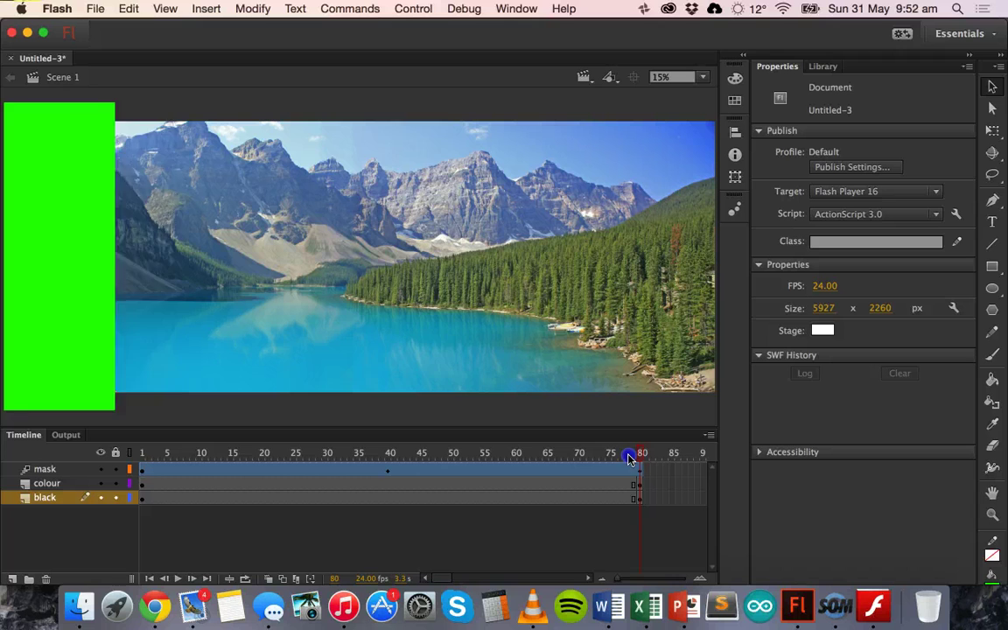
drag(628, 460, 132, 466)
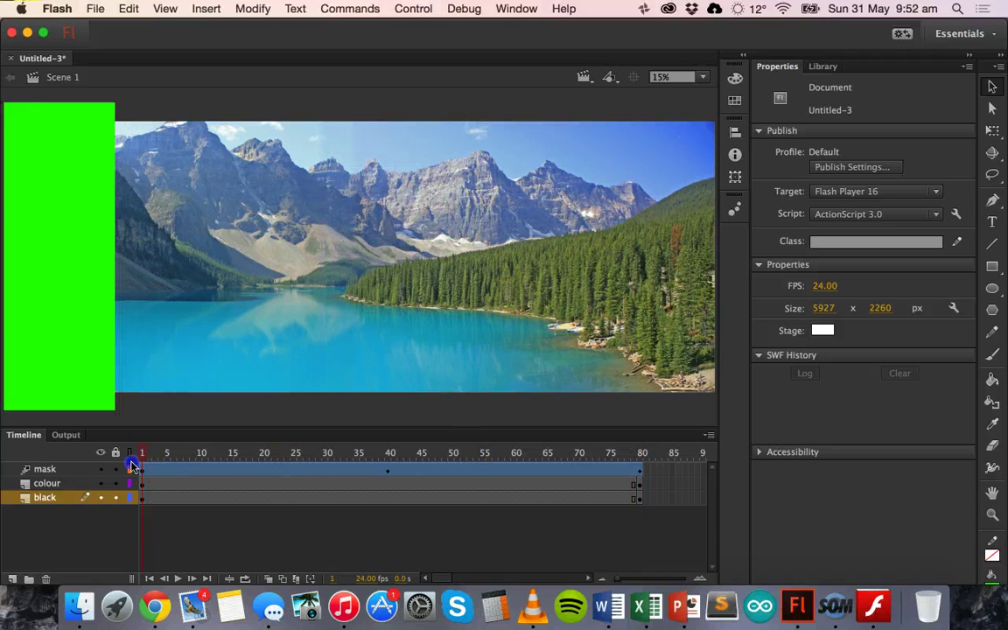
click(27, 498)
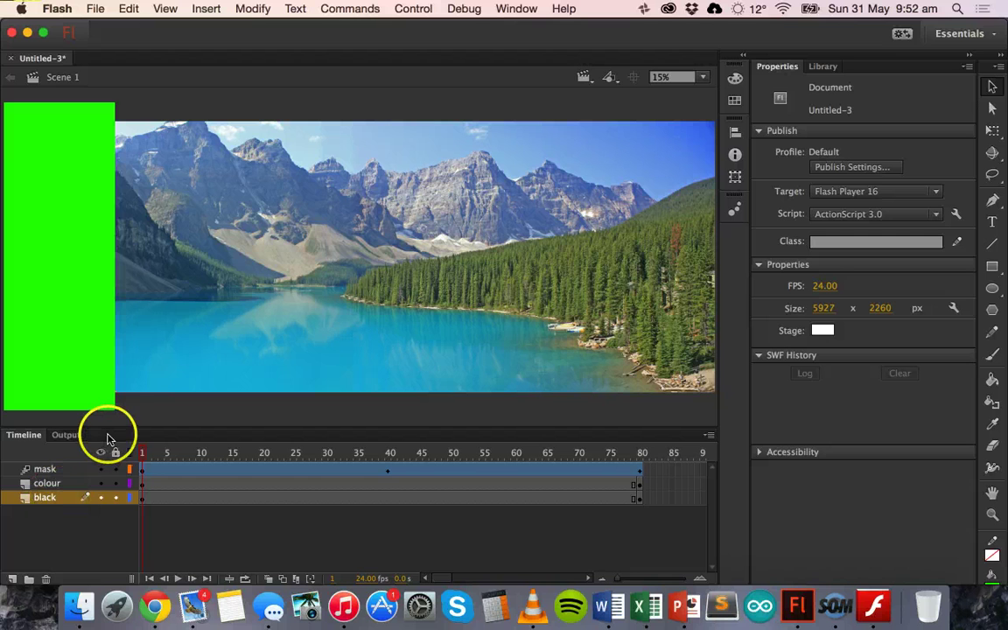
click(45, 469)
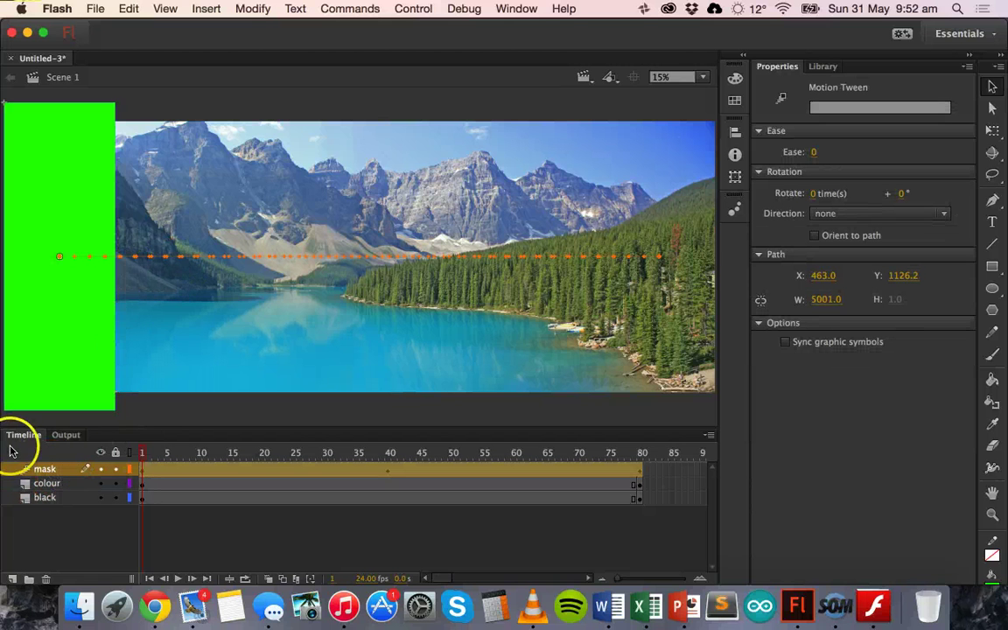
Step: Turn the rectangle layer into a mask over the colour layer
right_click(50, 472)
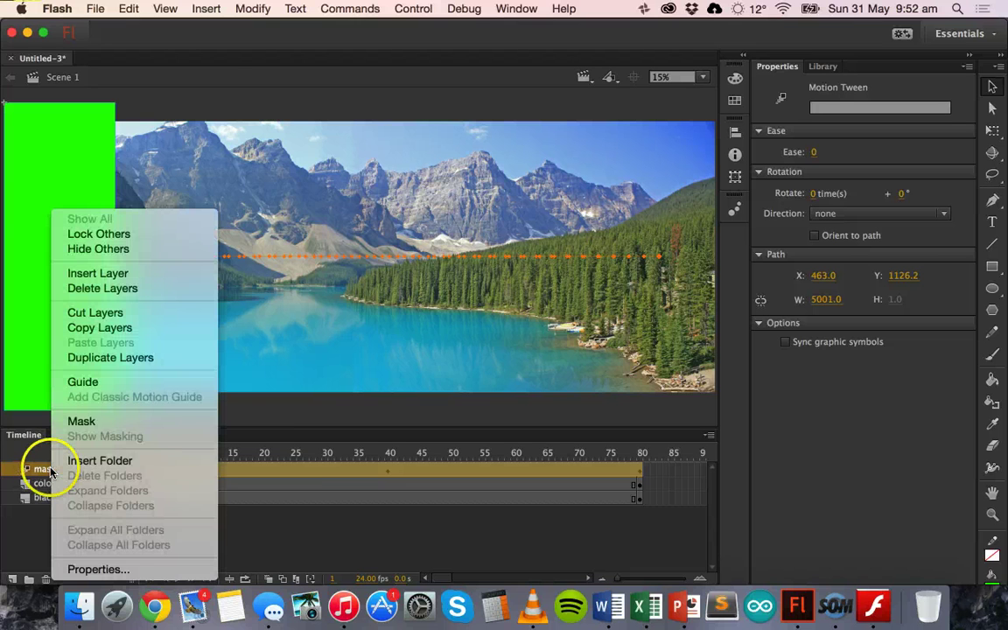
click(112, 423)
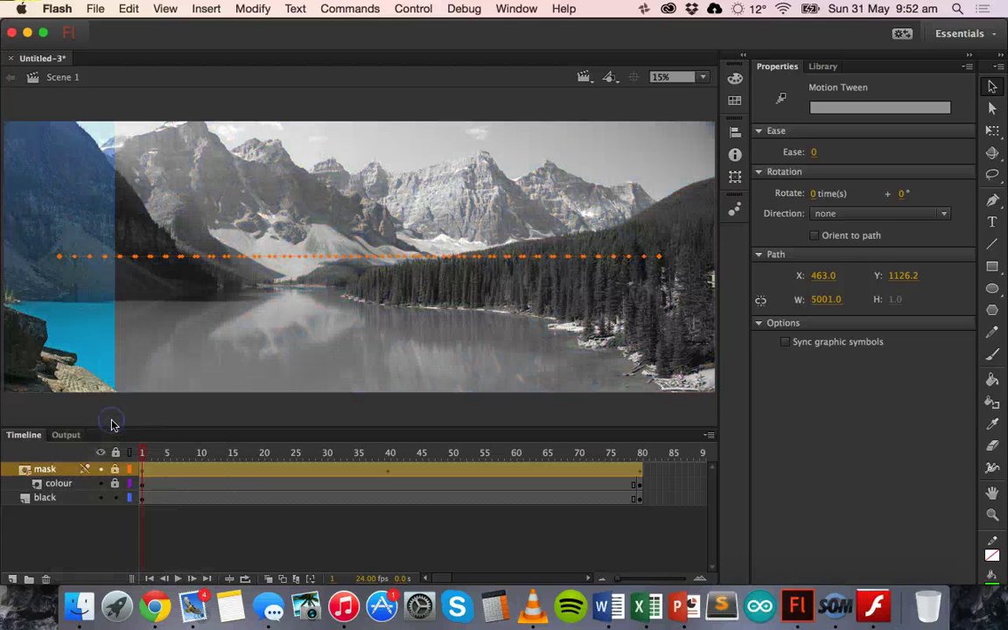
click(78, 516)
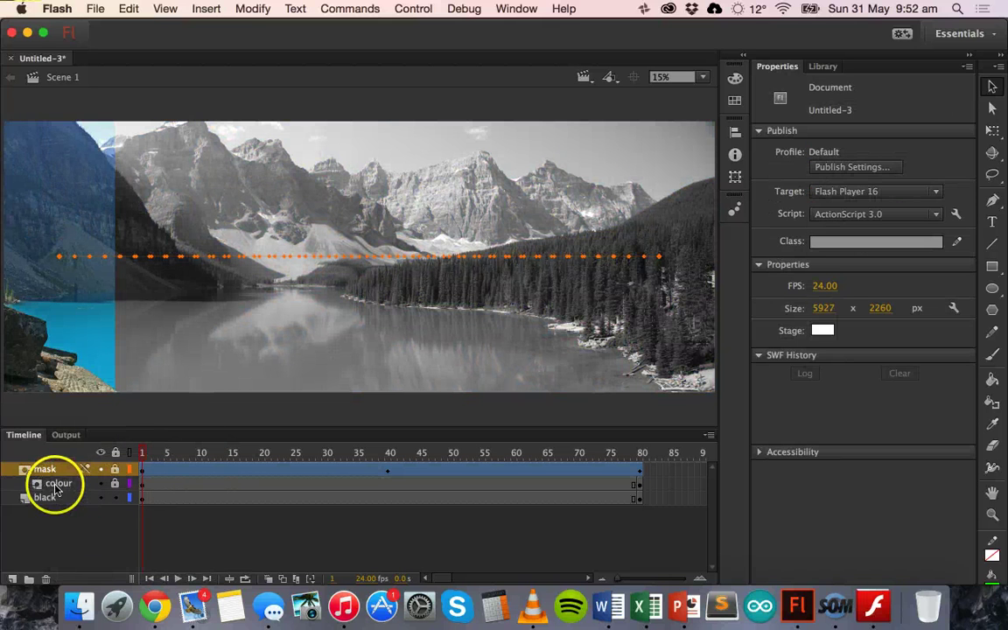
click(55, 500)
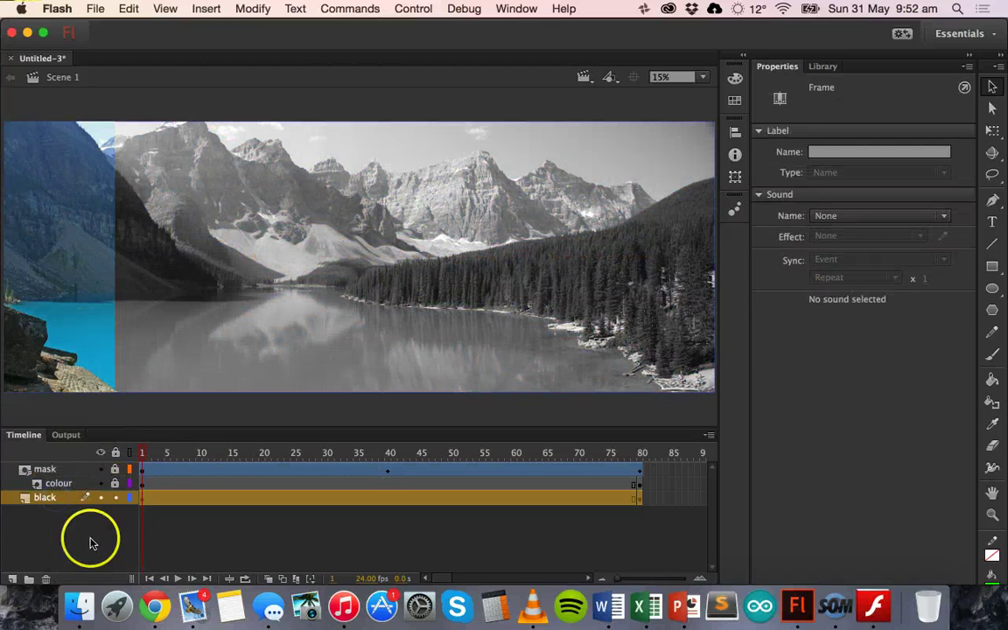
Step: Play and scrub the timeline from frame 1 to preview the colour strip sweeping across
click(177, 578)
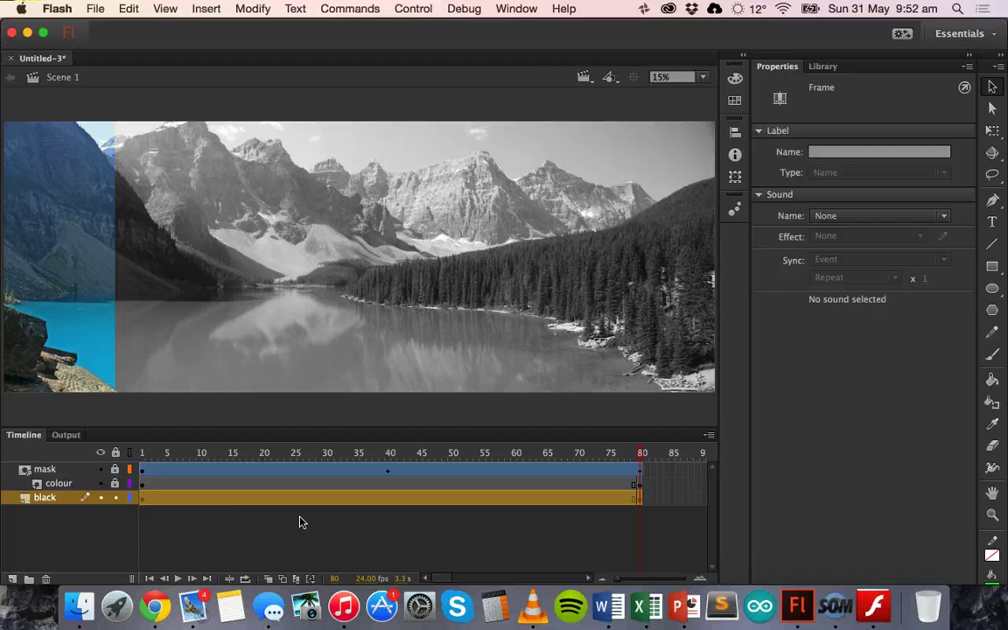
click(188, 579)
click(178, 579)
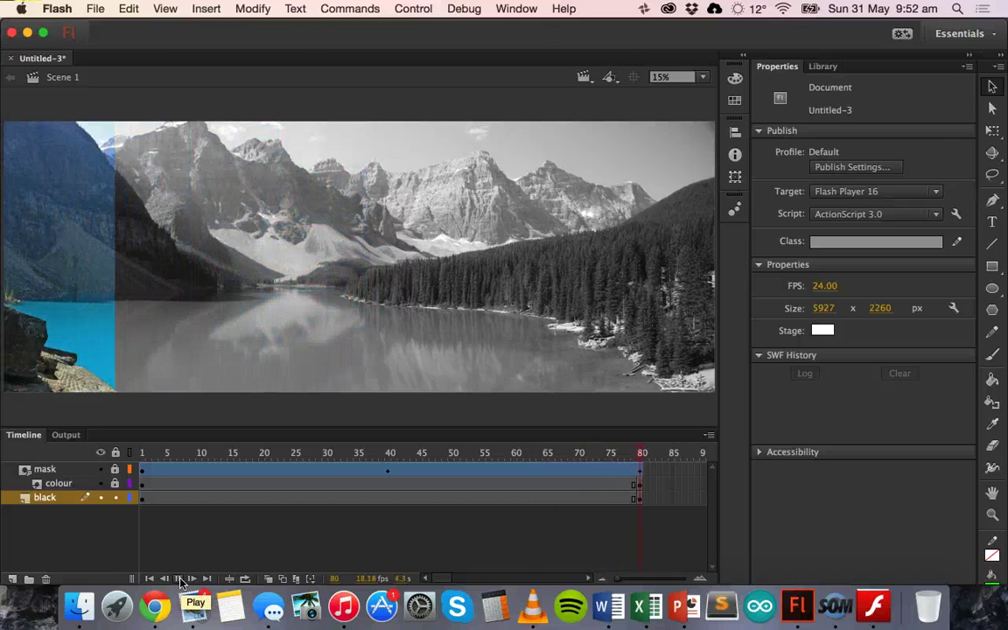
click(114, 396)
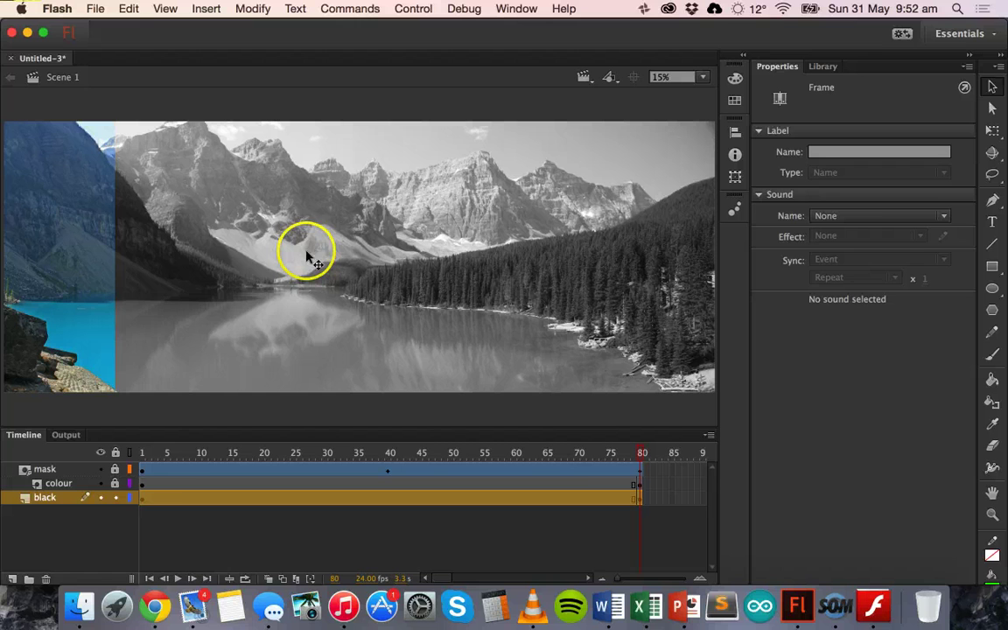
drag(638, 452, 407, 470)
drag(317, 483, 123, 459)
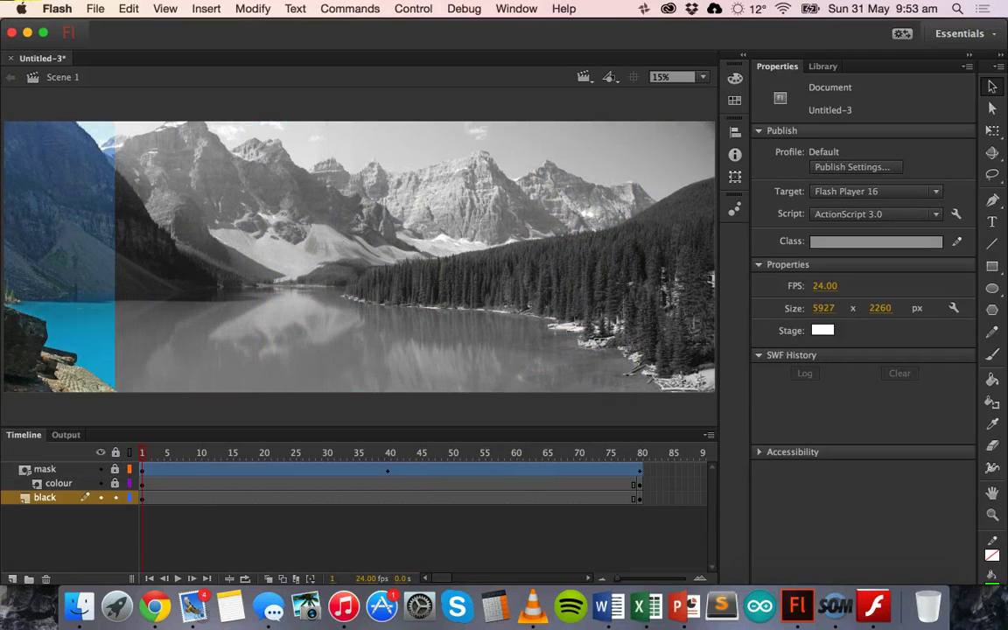
Step: Test Movie in Flash Professional, producing Untitled-3.swf, then close the preview window
click(413, 8)
mouse_move(488, 135)
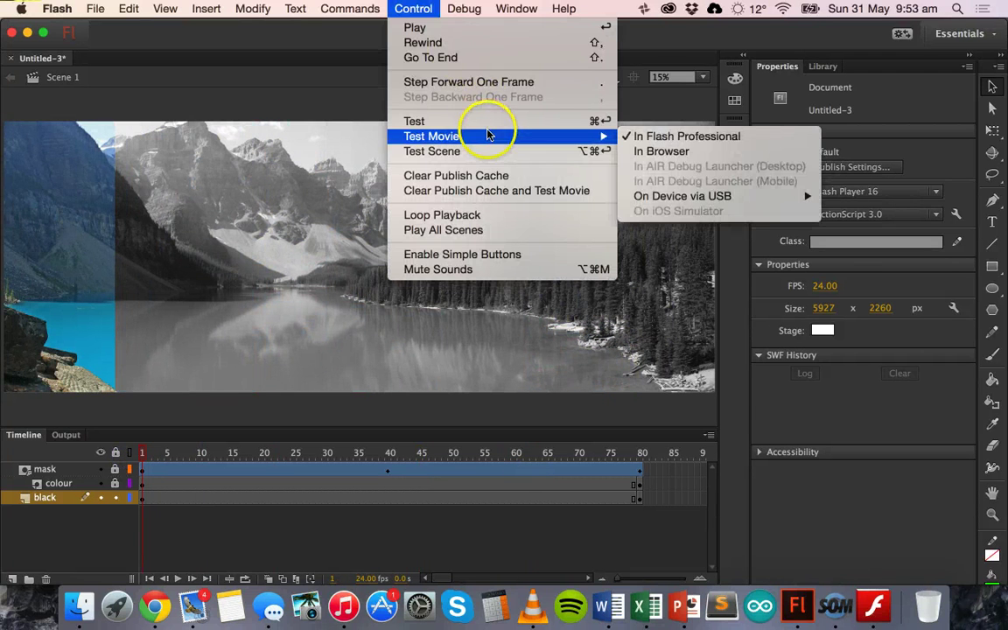
click(663, 139)
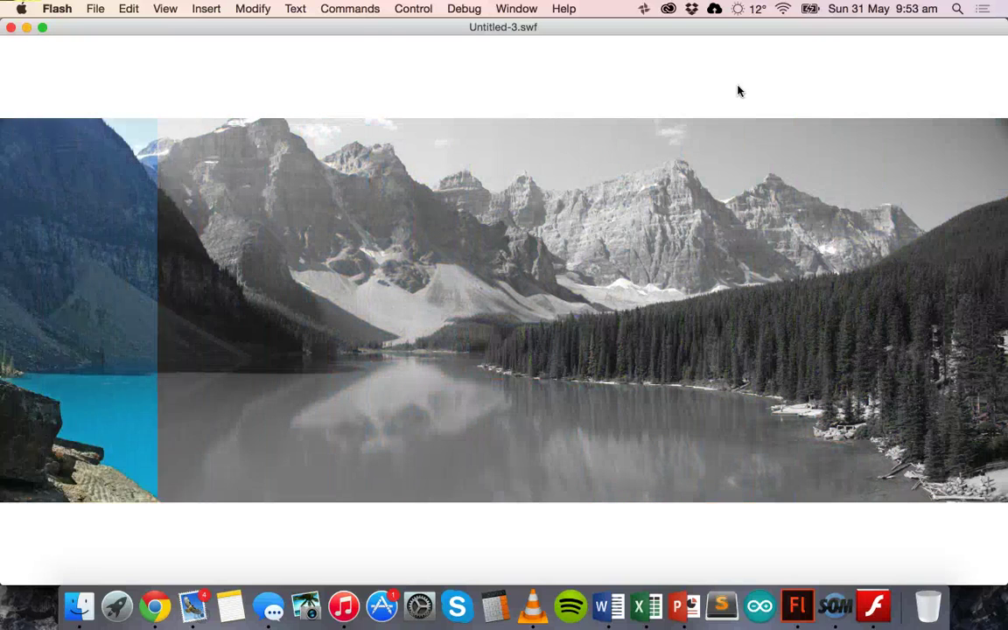
click(285, 46)
click(11, 27)
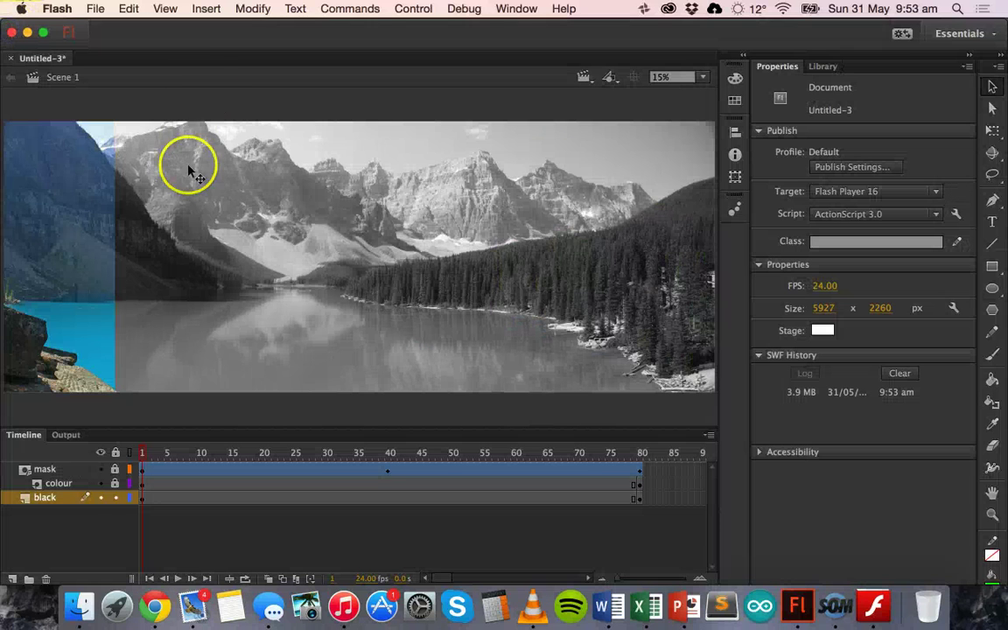